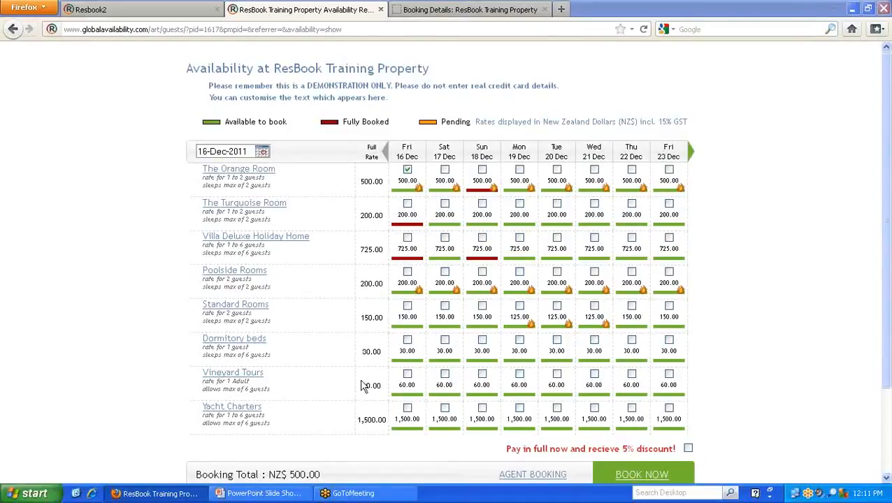
- Read the Booking and Payment Policy, including the instant confirmation and 25% deposit terms, and close it
scroll(133, 332, "down", 3)
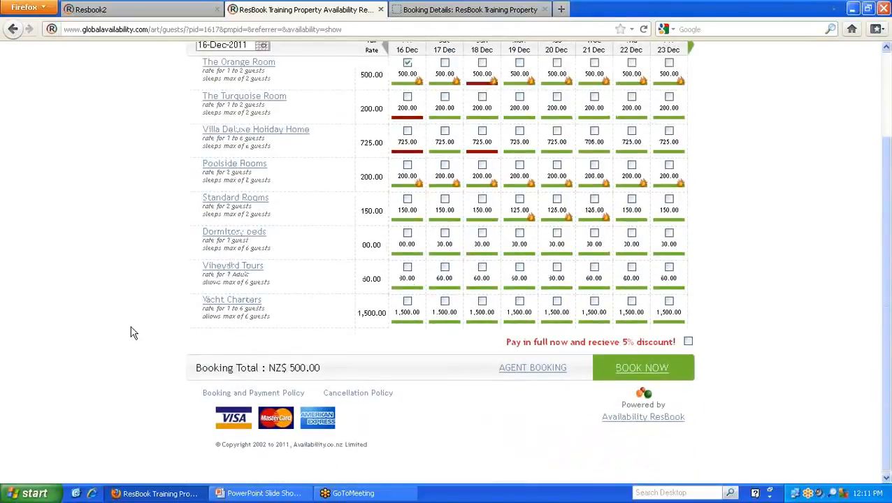
left_click(256, 395)
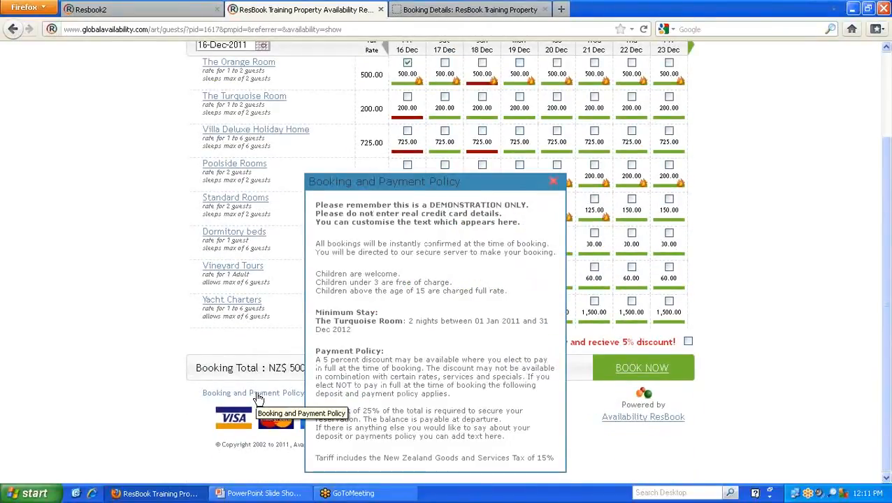
left_click_drag(461, 244, 389, 249)
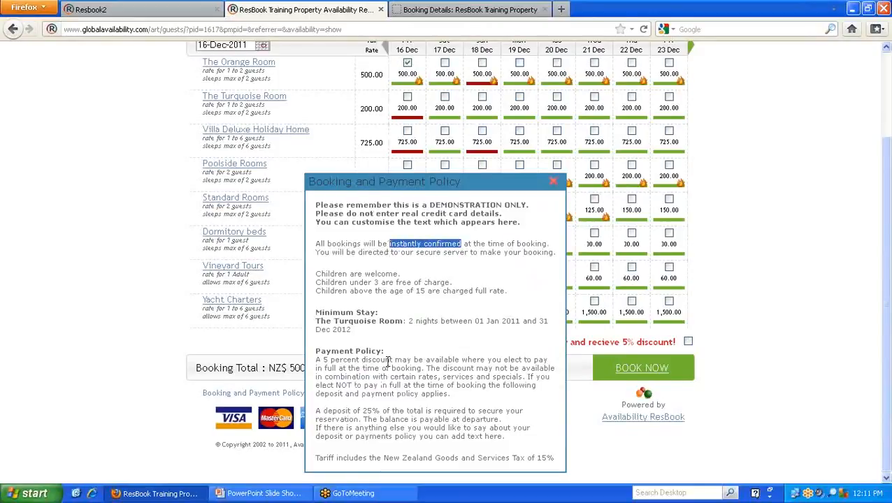
left_click_drag(315, 411, 515, 441)
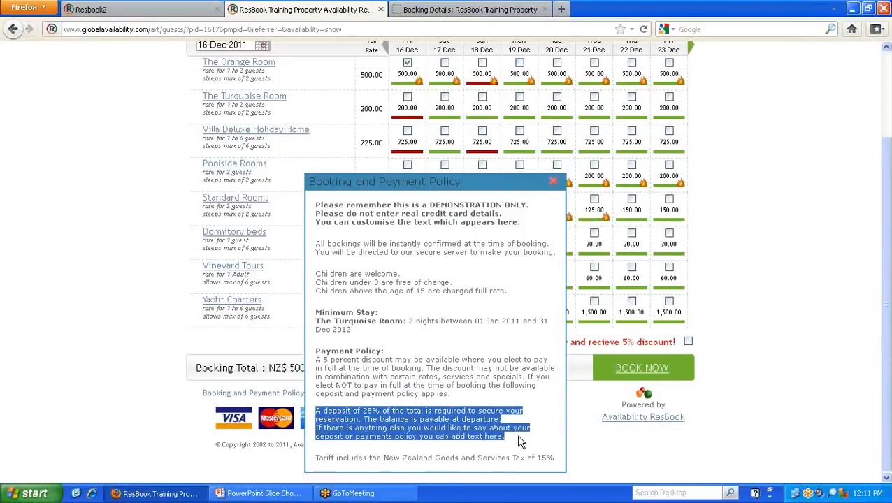
left_click(519, 442)
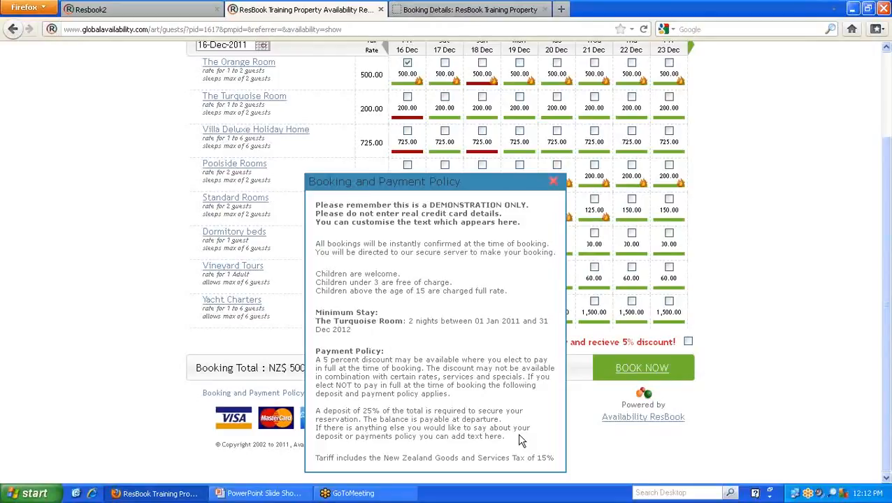
left_click(553, 182)
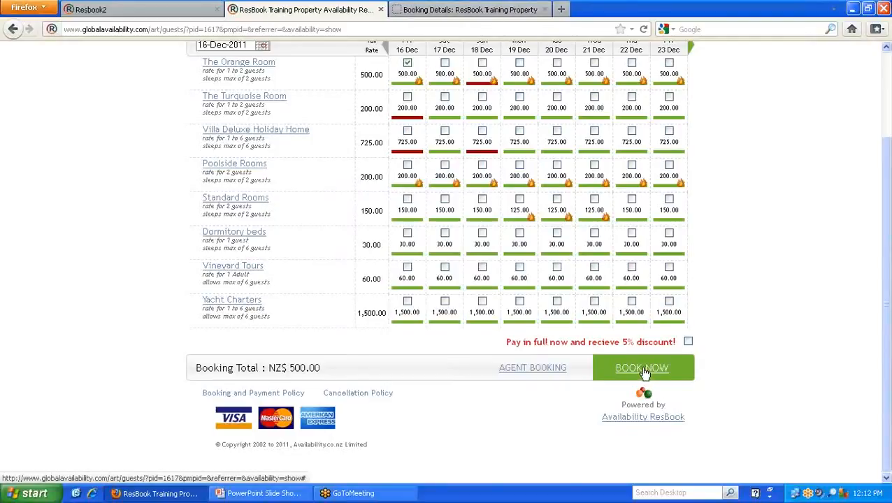
- Accept the booking, payment and cancellation policies in the Booking Details form and continue to payment
left_click(482, 10)
scroll(131, 225, "down", 5)
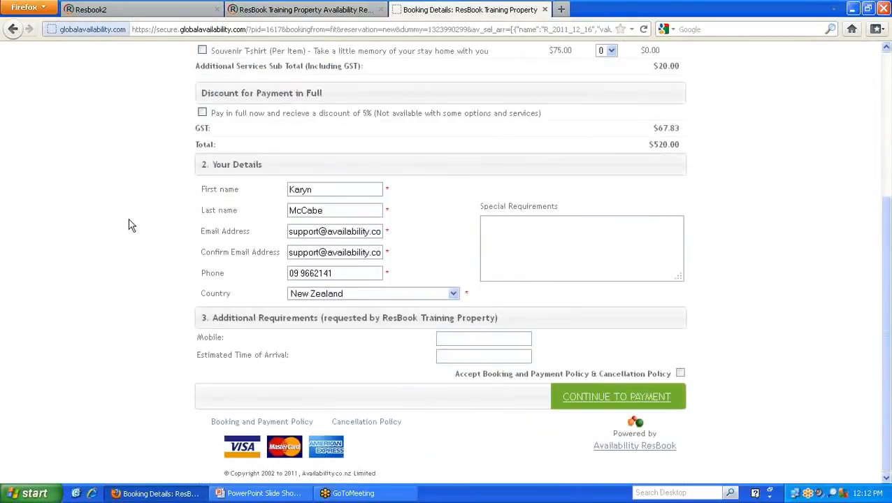
left_click(679, 373)
left_click(609, 400)
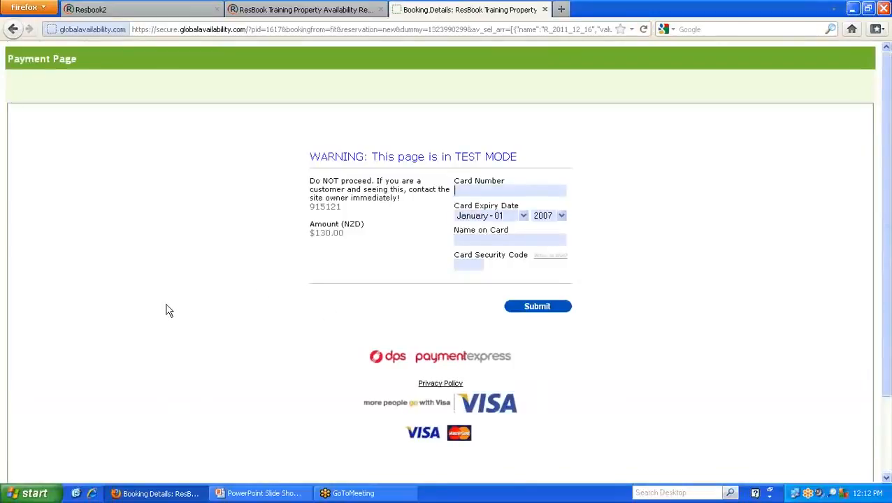
- Enter the card number, expiry year, name on card "test" and card security code, and submit the deposit payment
left_click_drag(350, 237, 323, 230)
left_click(322, 231)
left_click(527, 188)
type("4111111111111111")
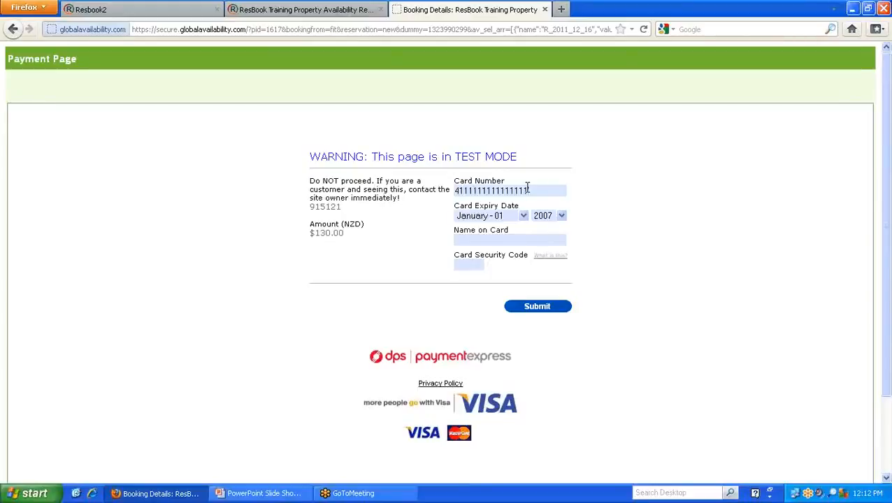
left_click(562, 216)
left_click(552, 290)
left_click(518, 239)
type("test123")
left_click(534, 310)
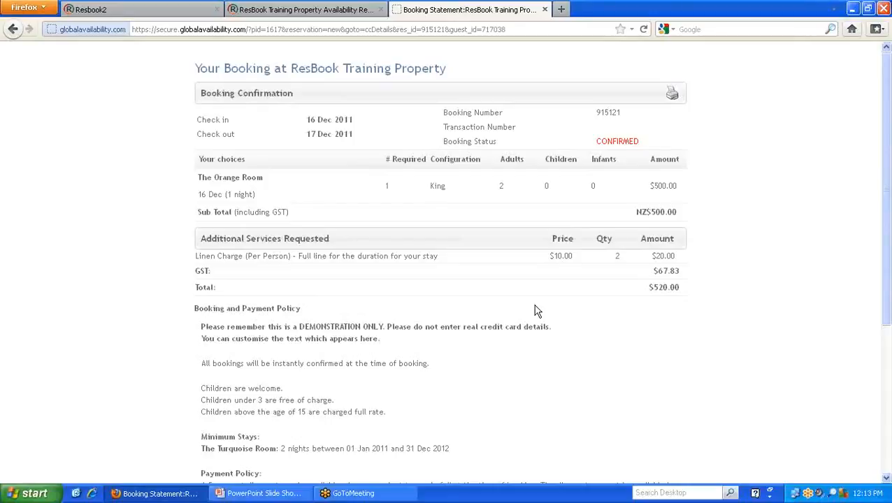
- Return to the ResBook home page and clear the browser's cookies and cache for the time range Everything
left_click(122, 10)
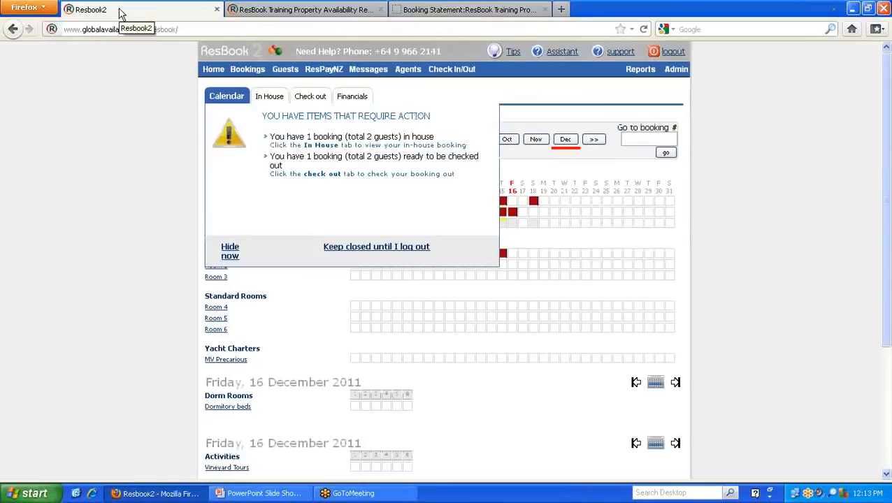
left_click(215, 70)
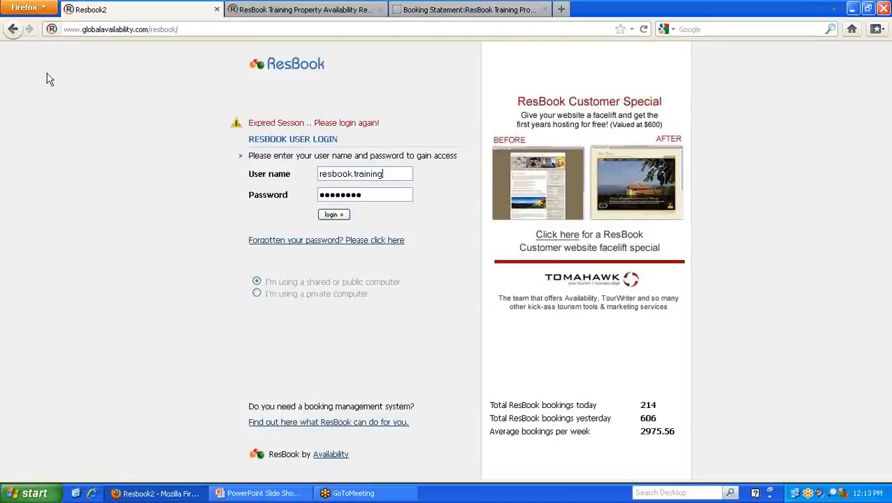
left_click(46, 11)
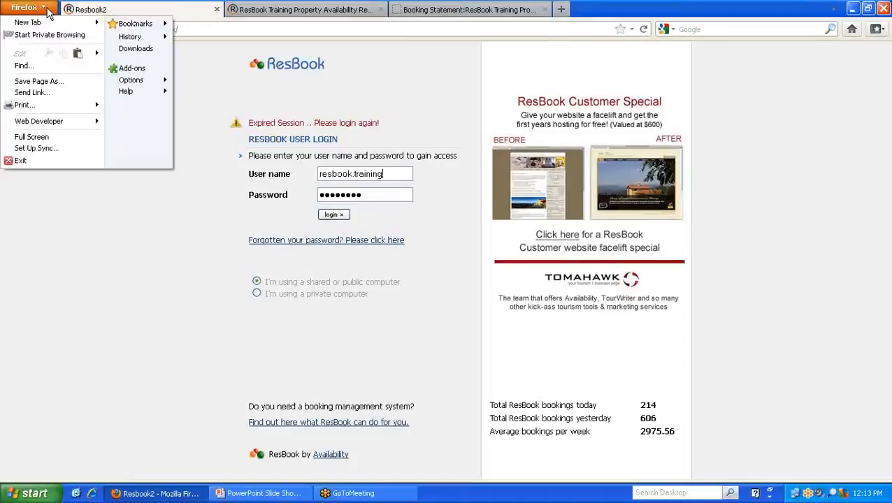
mouse_move(131, 37)
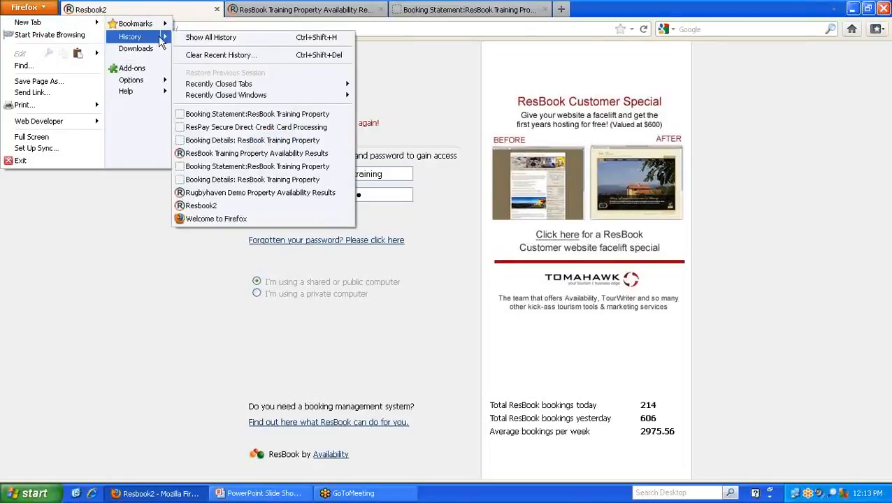
left_click(222, 55)
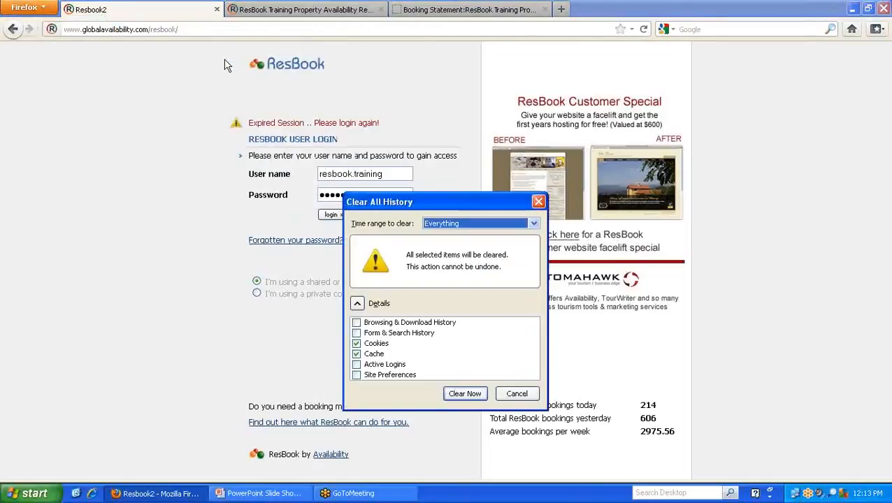
left_click(462, 395)
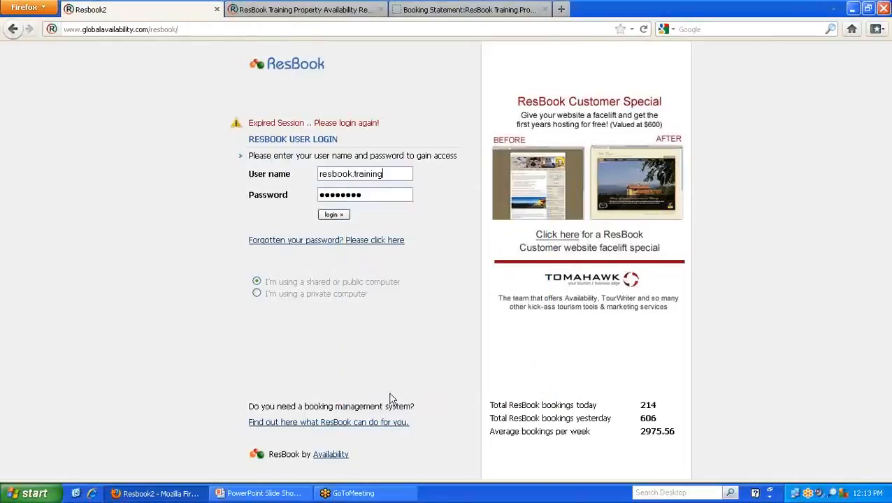
- Log in to ResBook with the prefilled credentials, accepting the private computer option
left_click(257, 294)
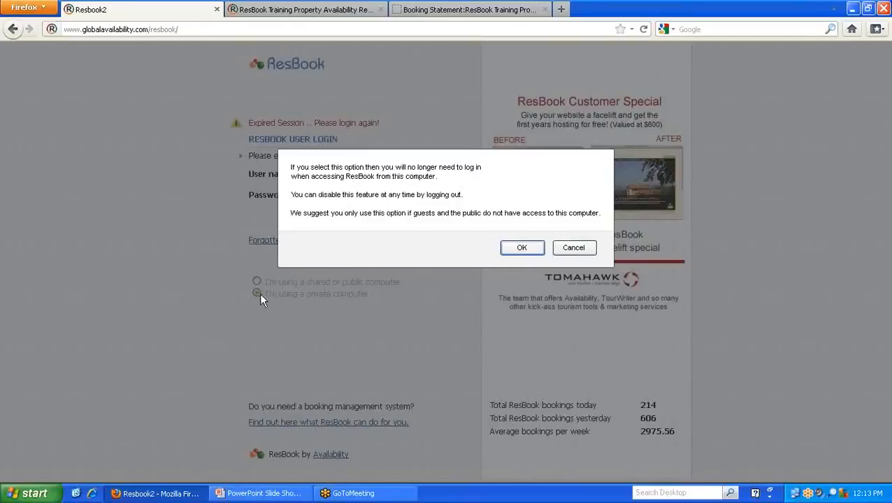
left_click(518, 250)
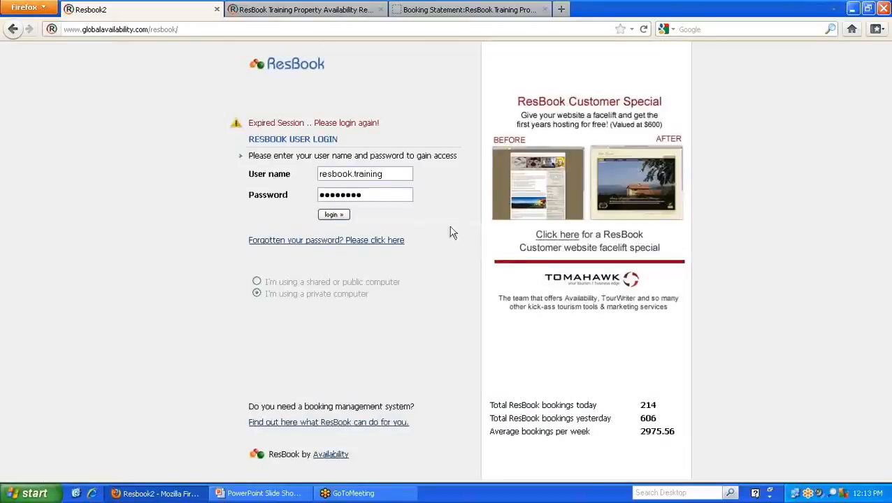
left_click(334, 216)
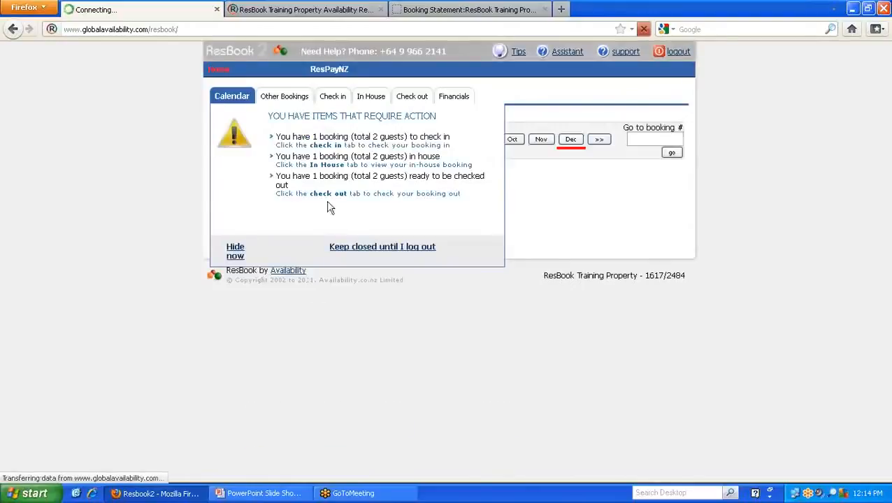
- Open the new booking from the bookings that require action and review its payments and history
left_click(285, 98)
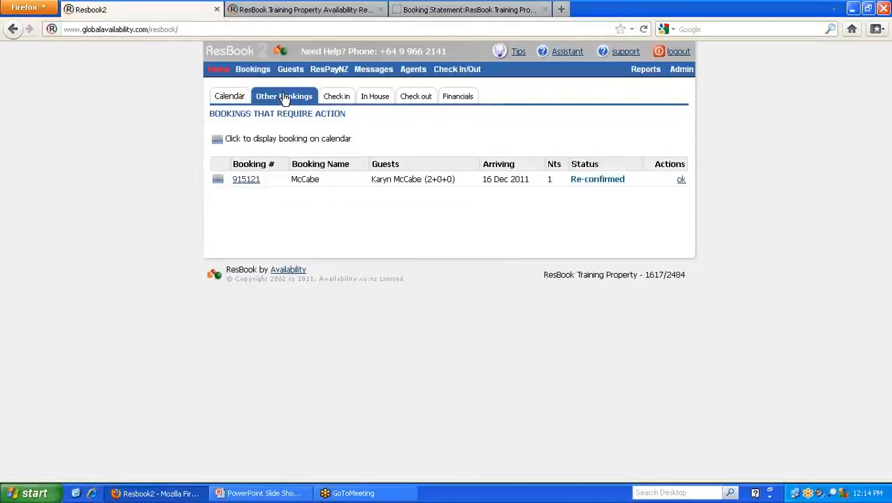
left_click(247, 183)
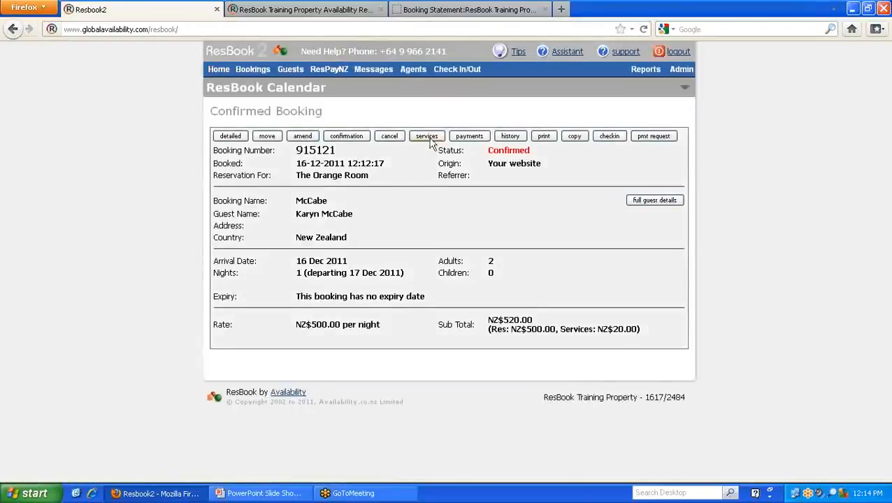
left_click(469, 137)
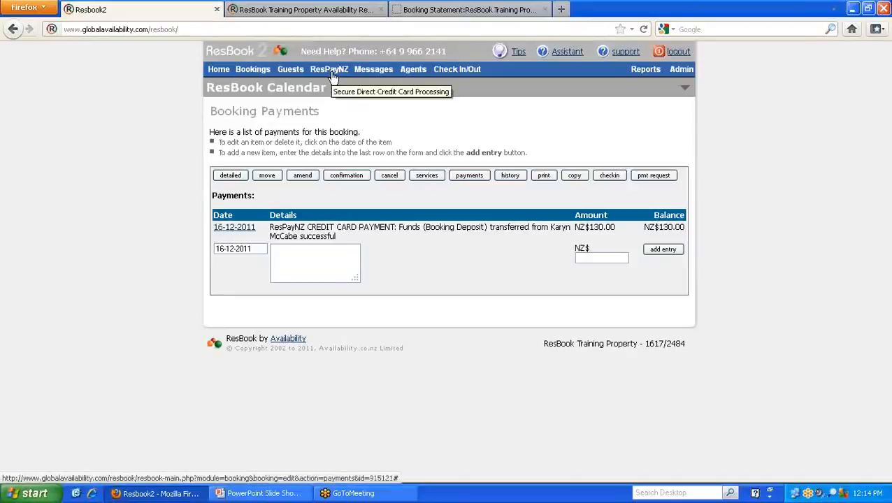
left_click(516, 175)
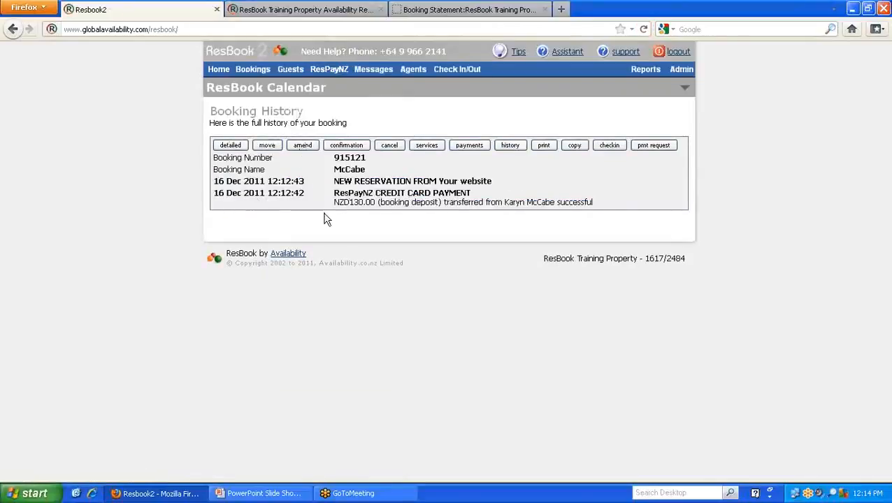
- Copy the booking number of The Orange Room booking from the list of guests ready to be checked in
left_click(218, 70)
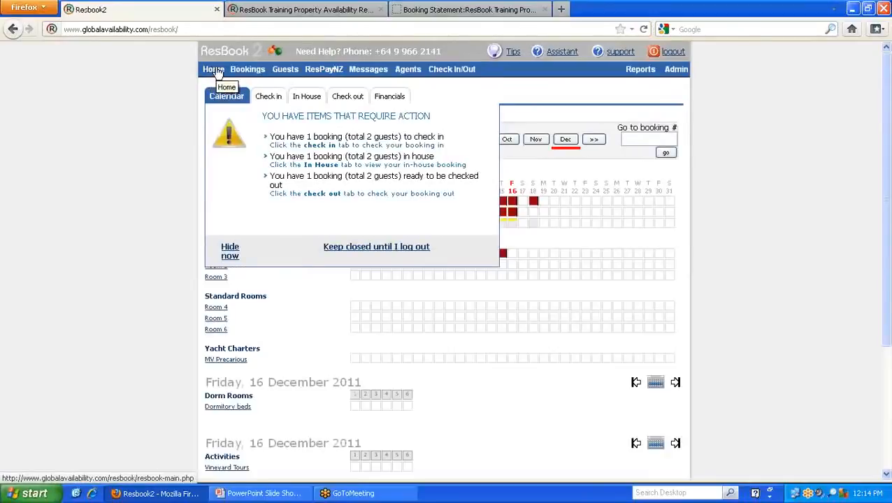
left_click(269, 98)
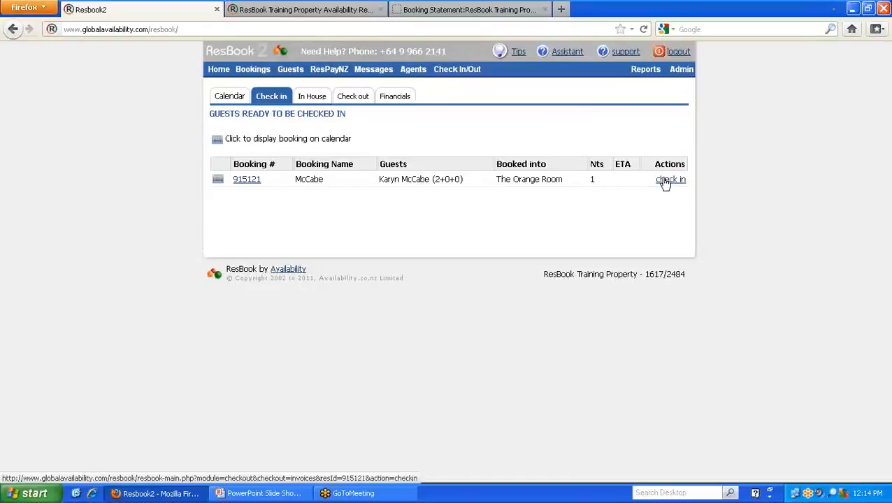
left_click_drag(266, 182, 239, 183)
key("ctrl+c")
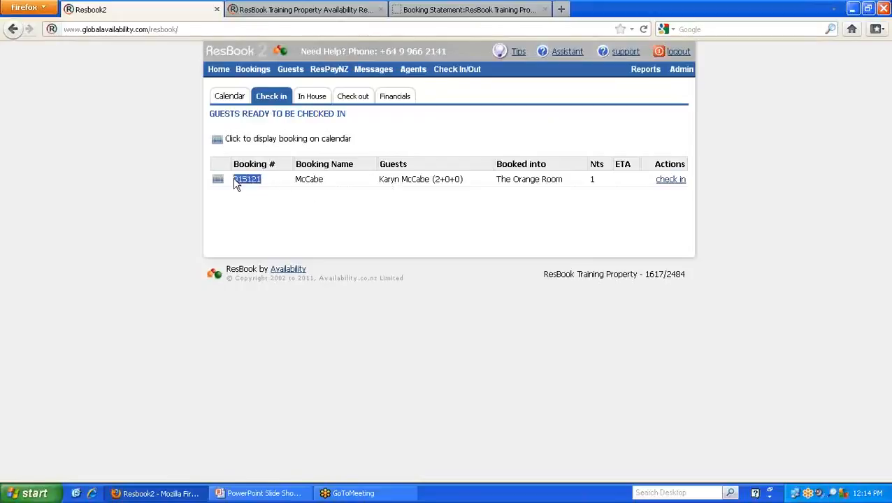
right_click(243, 185)
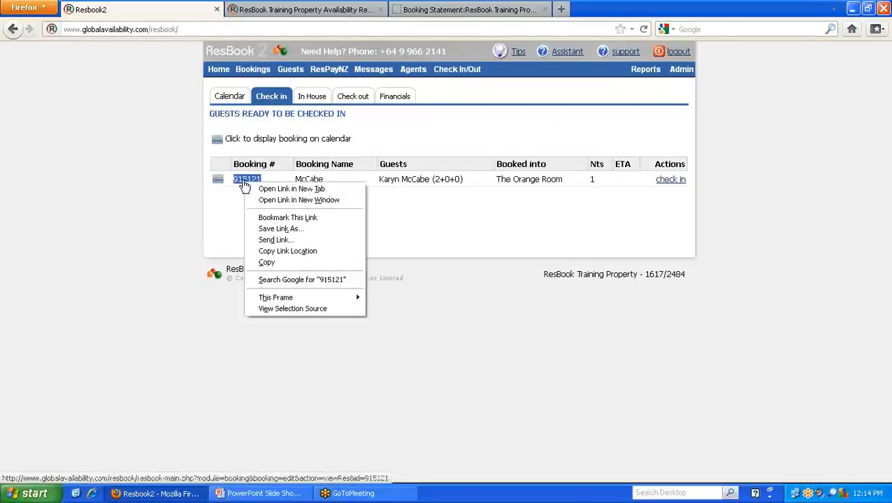
left_click(272, 262)
- Raise a new guest invoice using the copied booking number
left_click(461, 84)
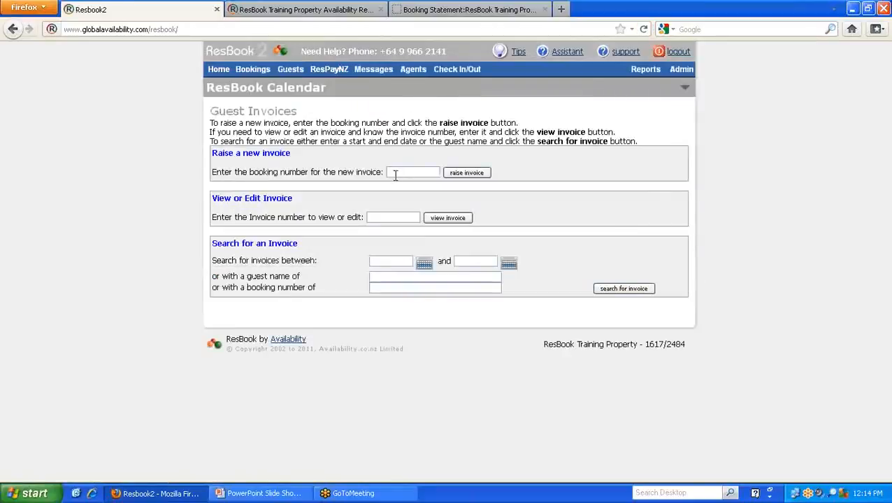
right_click(396, 173)
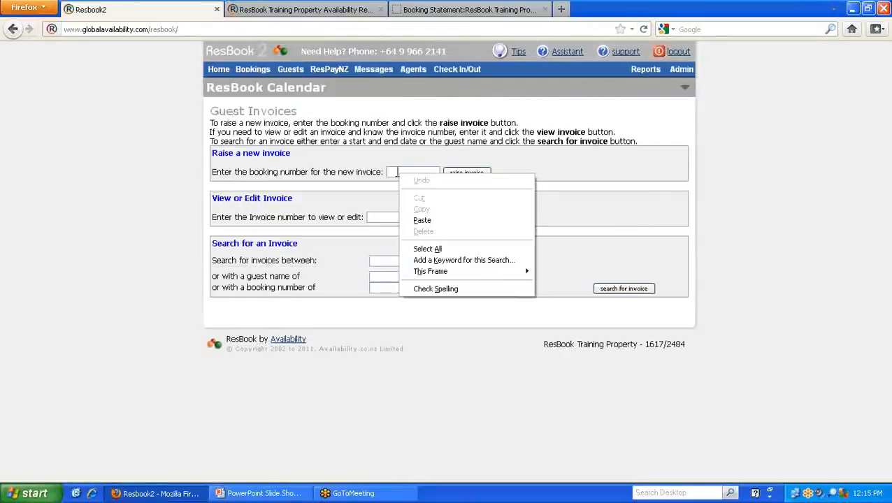
left_click(424, 220)
left_click(466, 175)
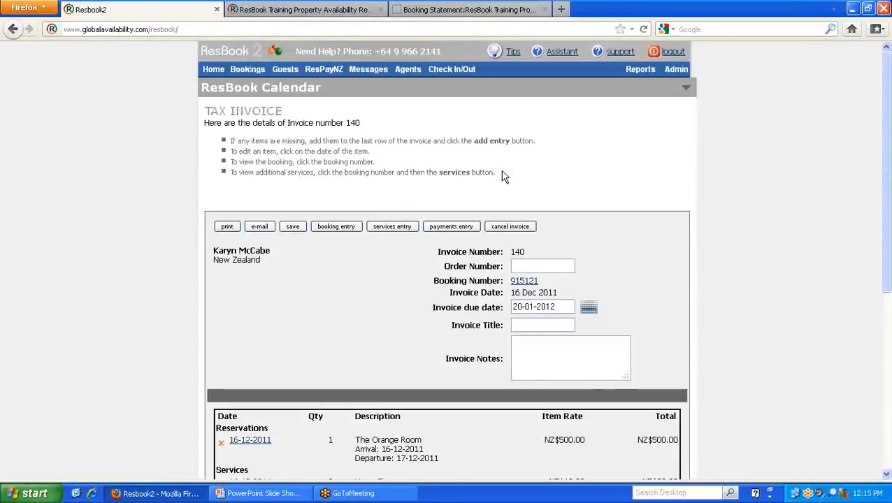
- Check in The Orange Room guest using the booking's existing invoice
left_click(212, 72)
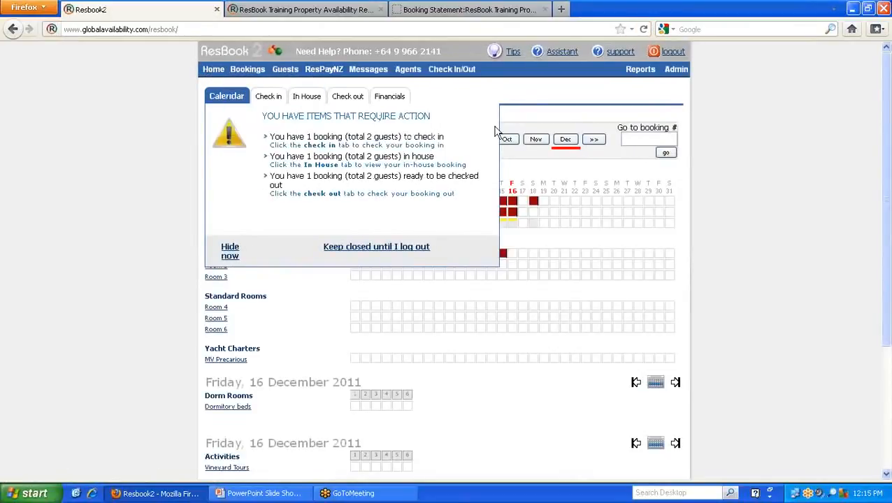
left_click(267, 98)
left_click(669, 181)
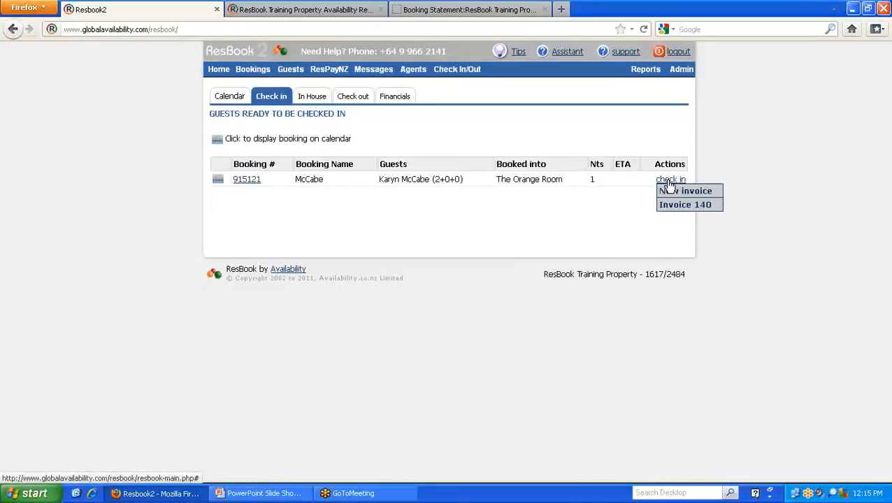
left_click(683, 205)
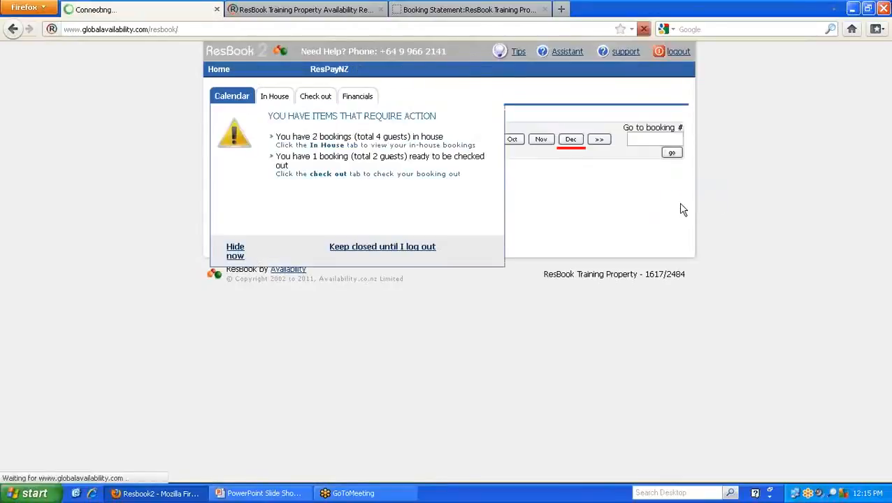
- Open The Orange Room booking's invoice from the list of guests in house
left_click(271, 98)
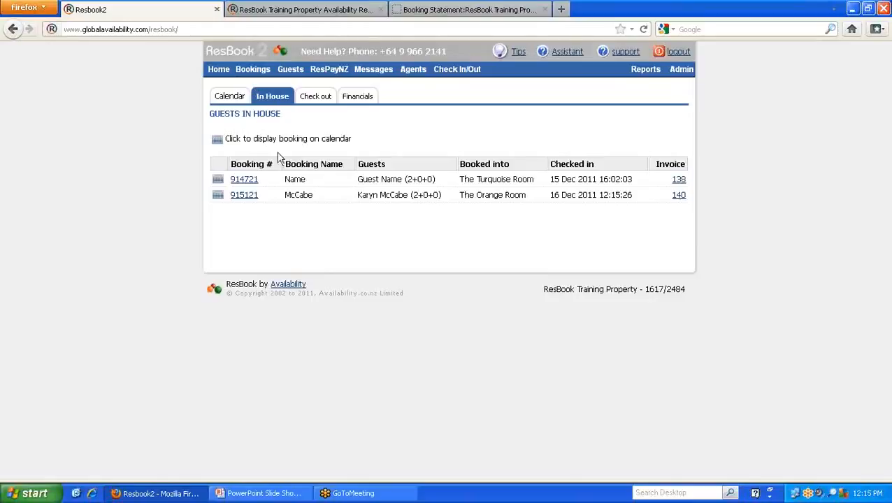
left_click(677, 196)
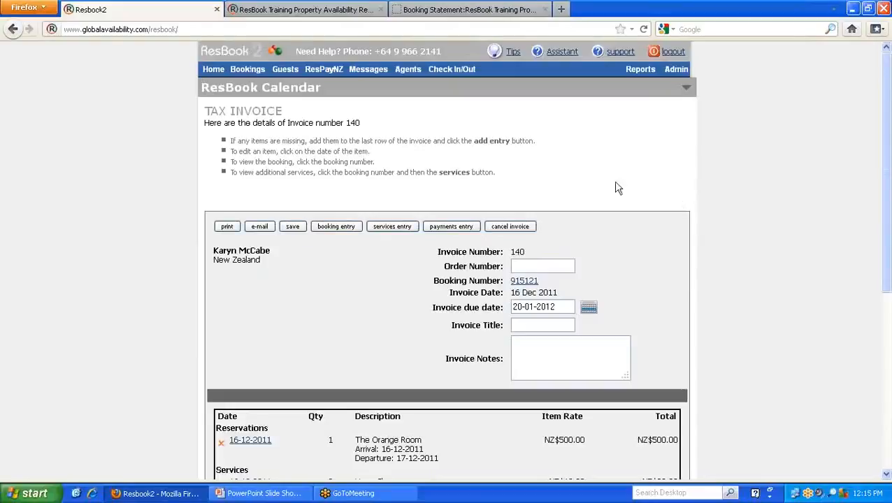
- Add the line "Night: 1" to The Orange Room reservation's description on the invoice and save the entry
scroll(158, 263, "down", 2)
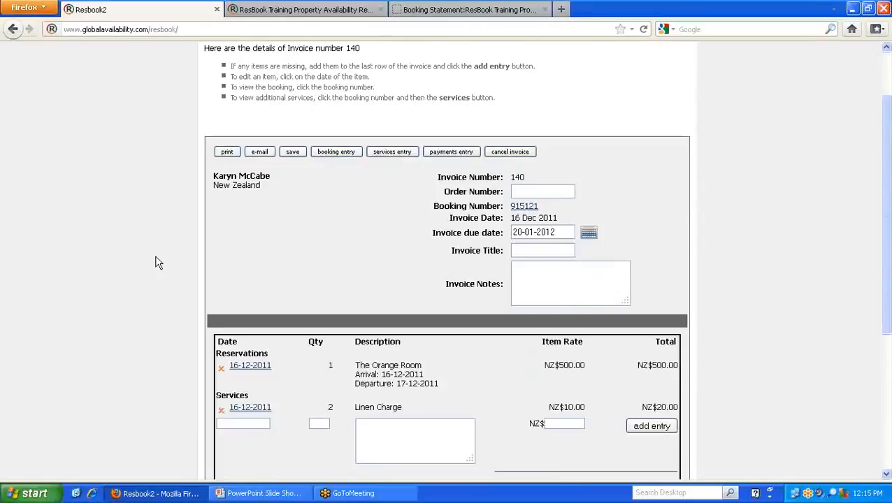
scroll(158, 263, "down", 2)
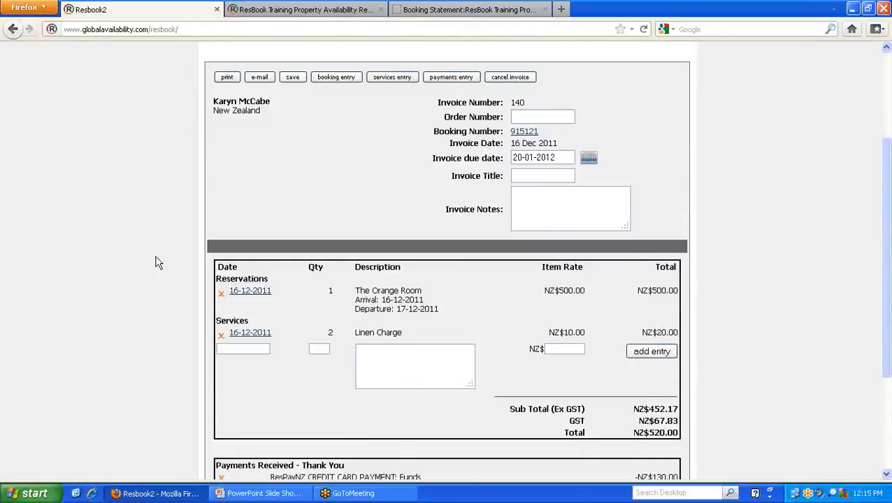
scroll(159, 263, "down", 2)
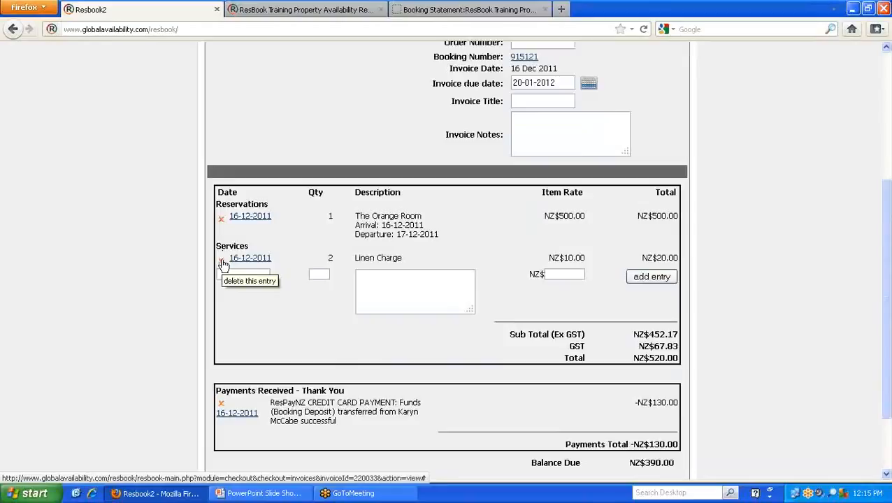
left_click(250, 219)
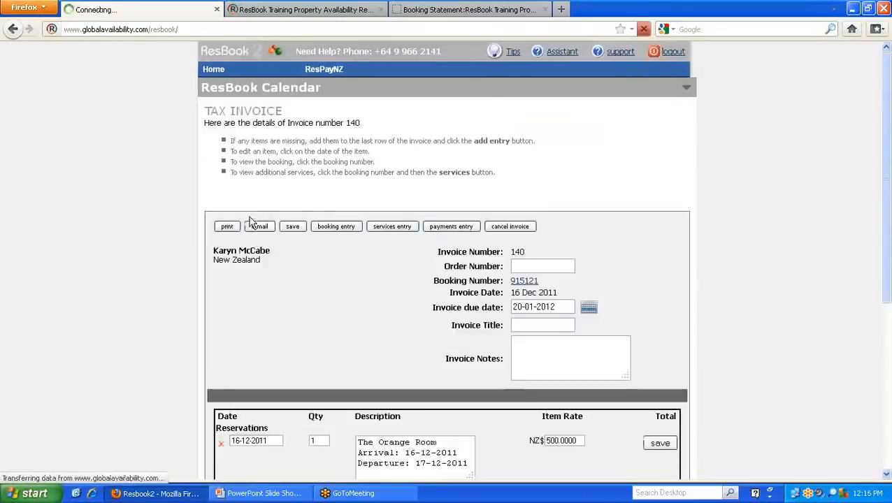
scroll(429, 317, "down", 3)
left_click(418, 314)
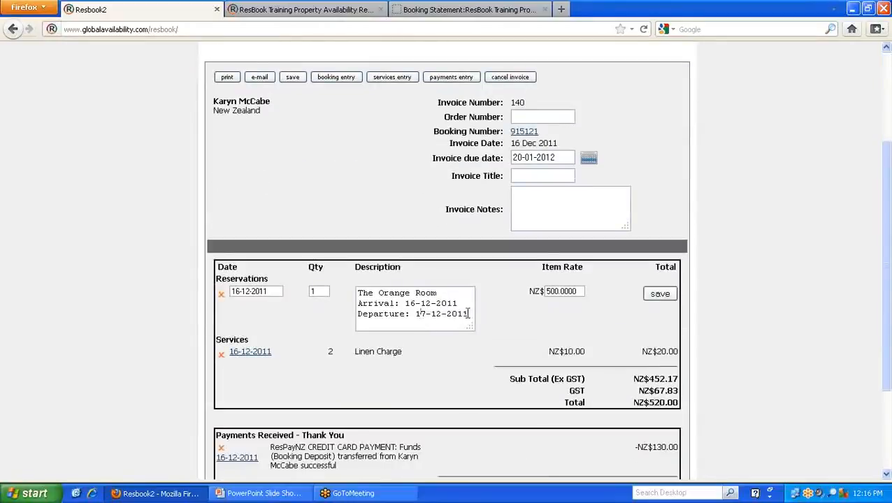
type("Night: 1")
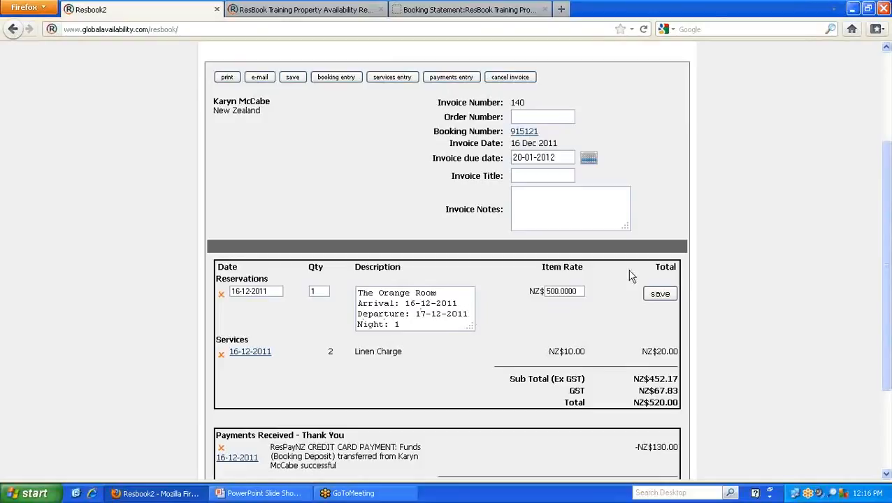
left_click(662, 297)
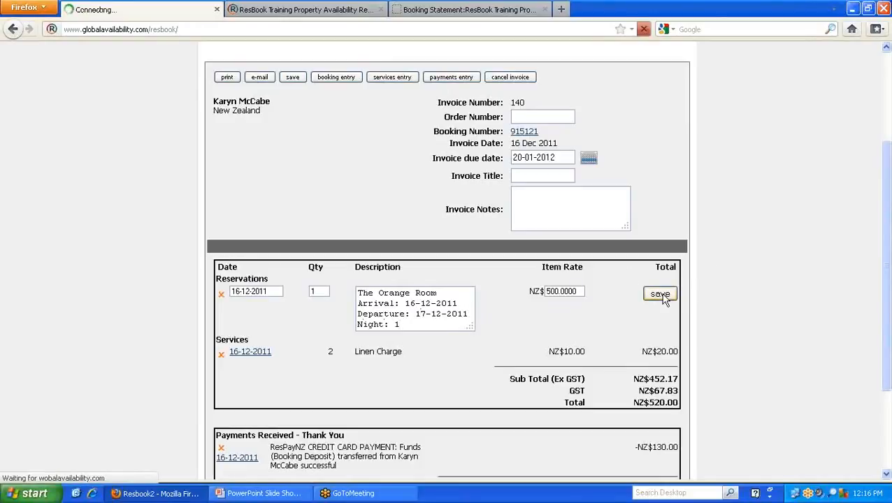
- Open the booking linked to the invoice and bring up its additional services
scroll(531, 312, "down", 5)
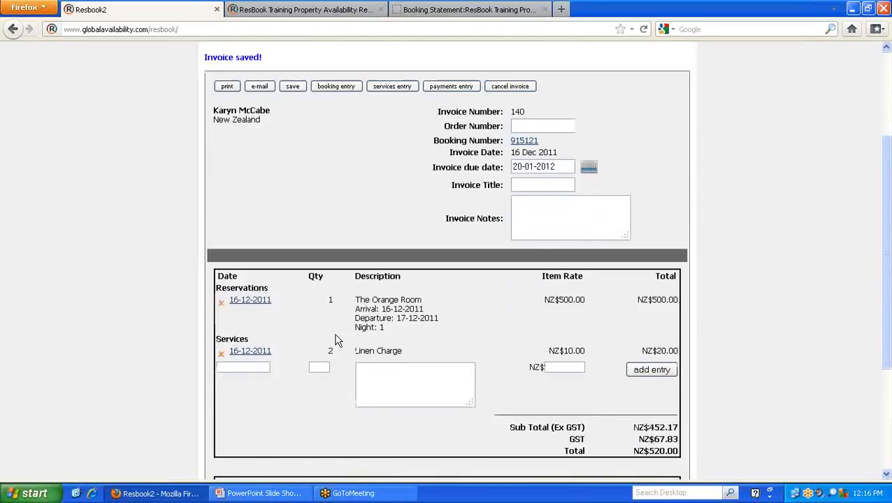
left_click(248, 294)
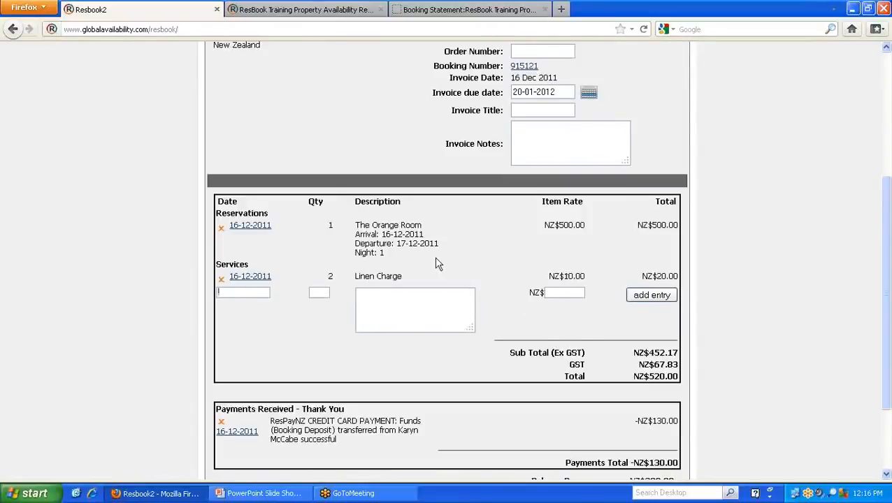
scroll(439, 264, "up", 2)
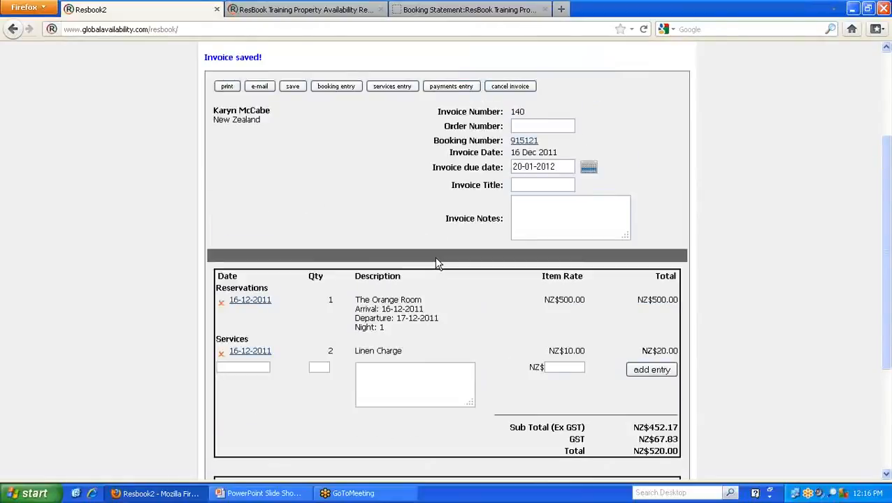
left_click(526, 141)
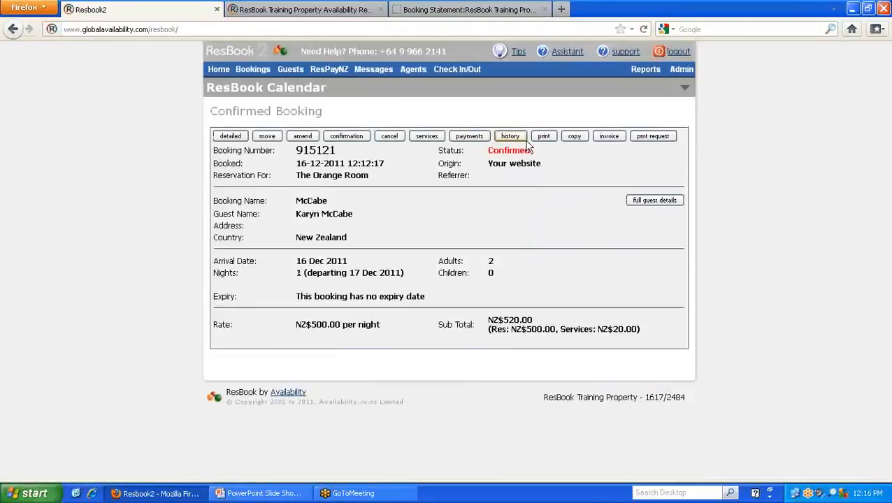
left_click(427, 138)
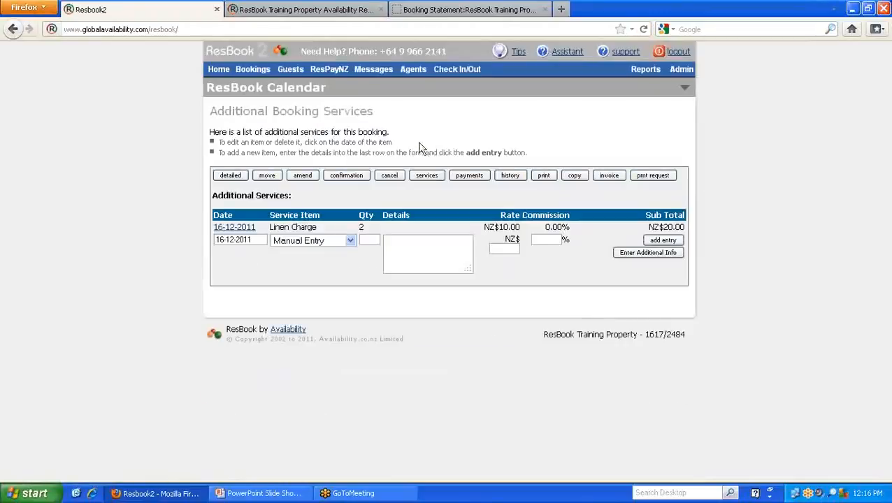
- Add one Souvenir T-shirt in size Large at NZ$75.00 to the booking's additional services
left_click(350, 240)
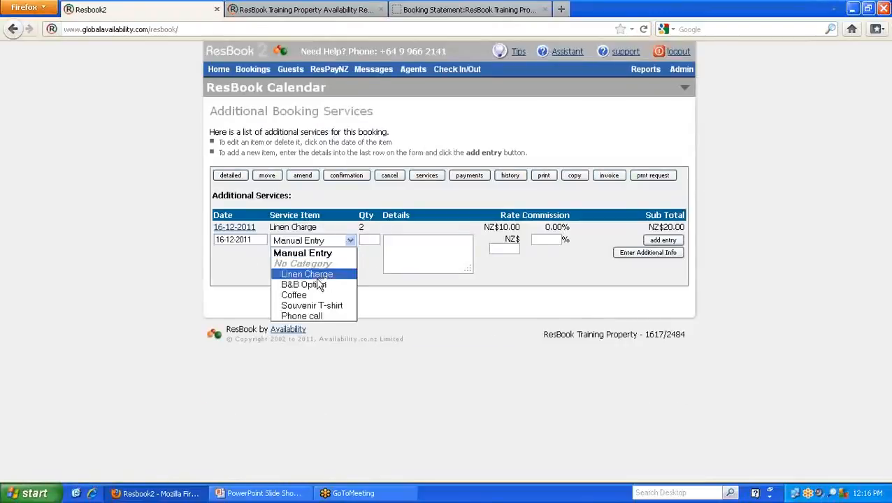
left_click(320, 306)
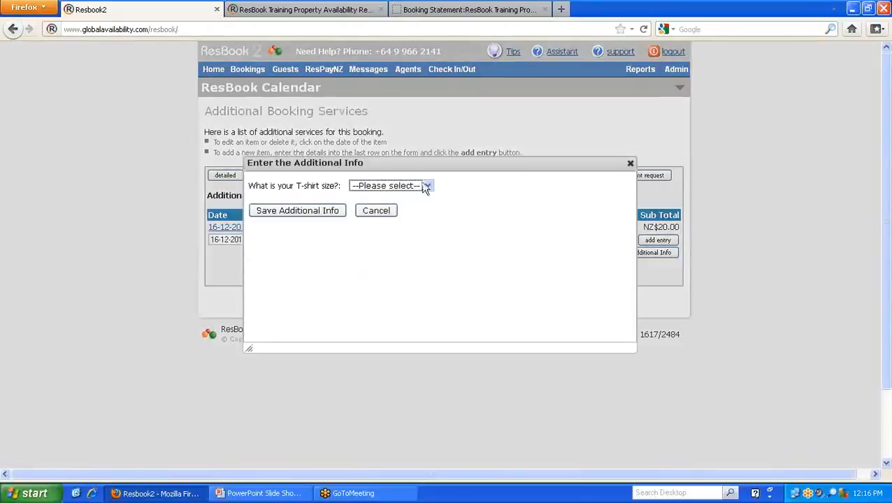
left_click(428, 186)
left_click(381, 224)
left_click(297, 210)
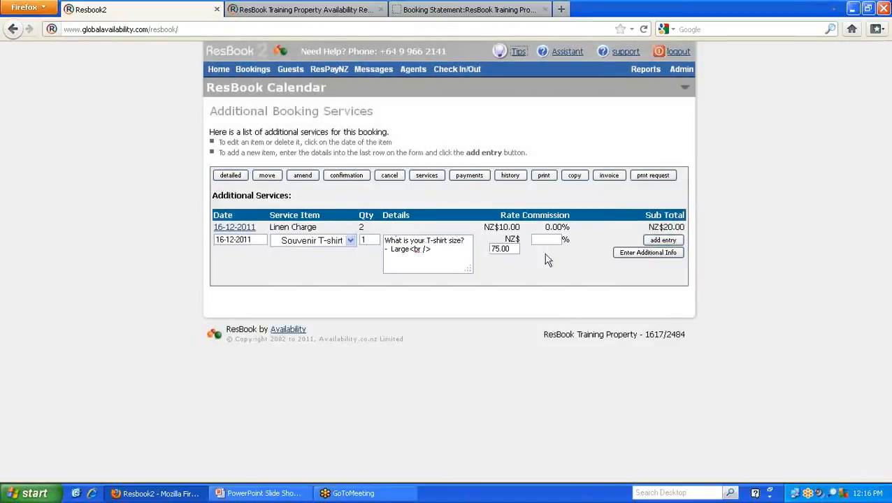
left_click(672, 242)
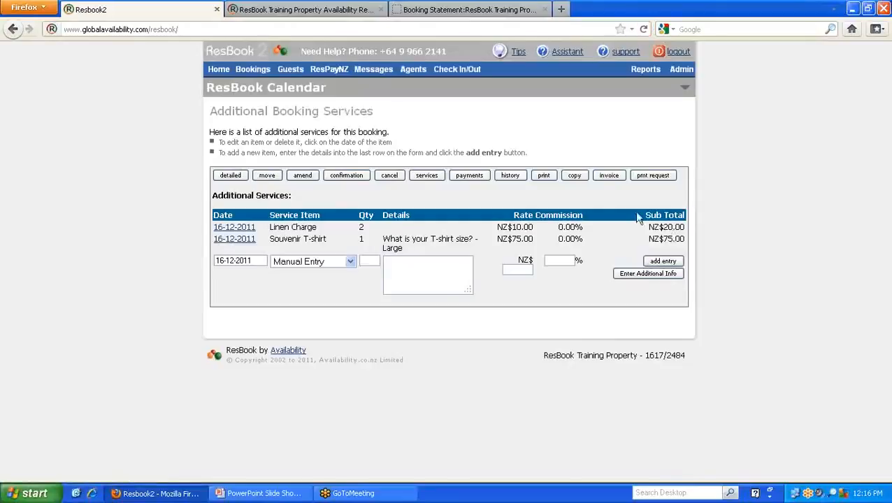
- Record a payment of NZ$75.00 with the details "Cash" in the booking's payments
left_click(476, 179)
left_click(322, 252)
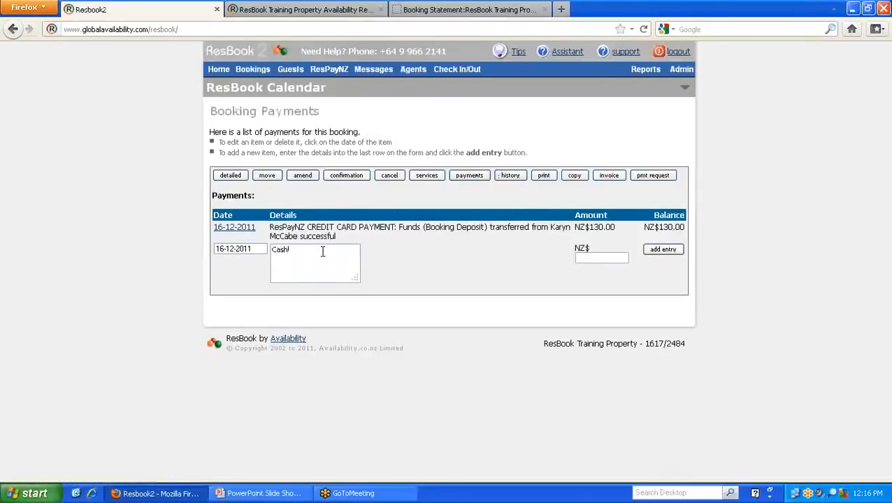
left_click(667, 251)
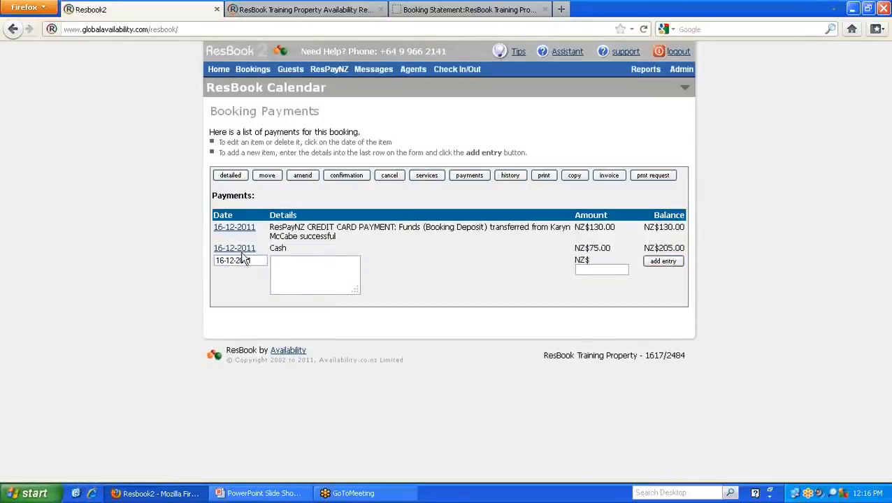
- Change the cash payment's details to "Cash - Thank you" and accept the change
left_click(241, 249)
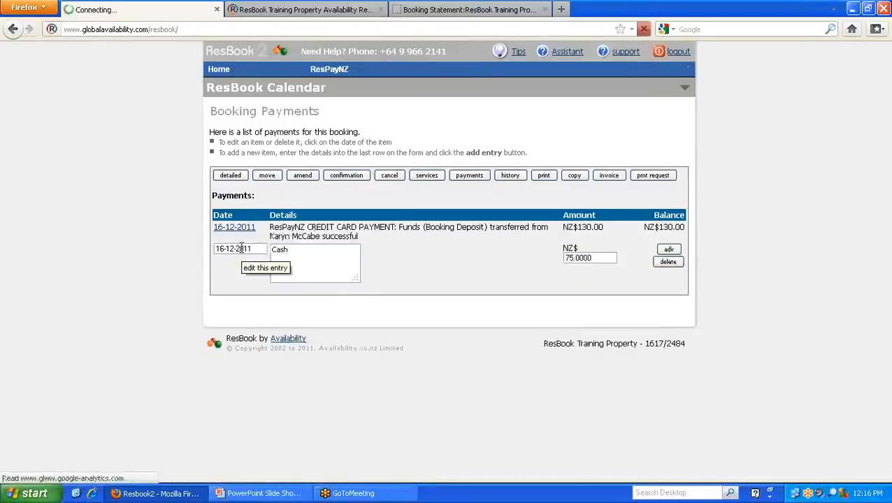
left_click(308, 251)
type("- Thanks")
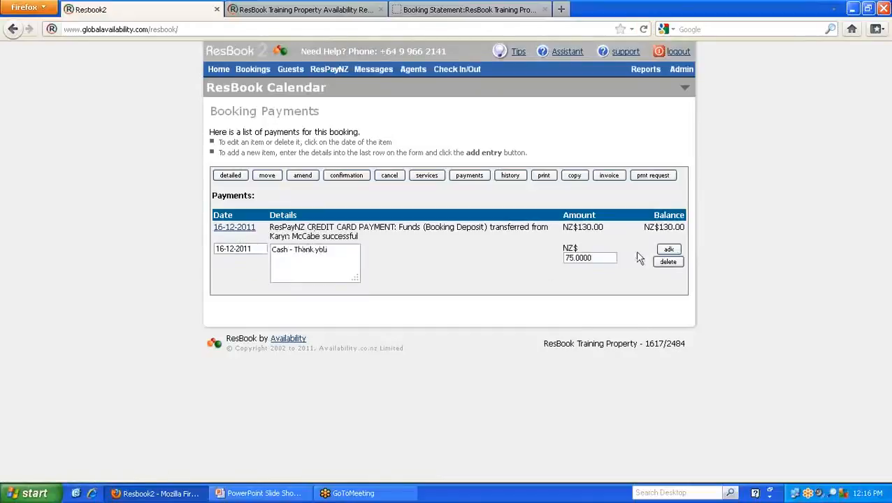
left_click(668, 249)
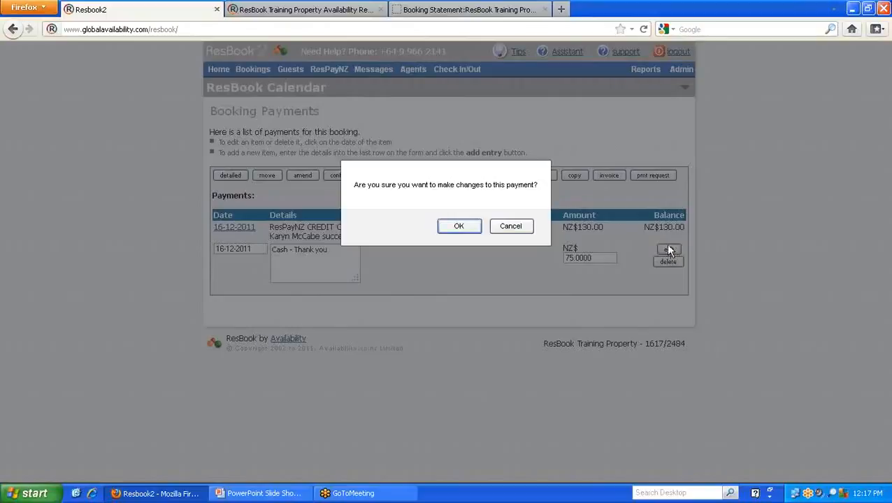
left_click(460, 227)
- Return to the booking's invoice and bring the booking's service items into it
left_click(610, 176)
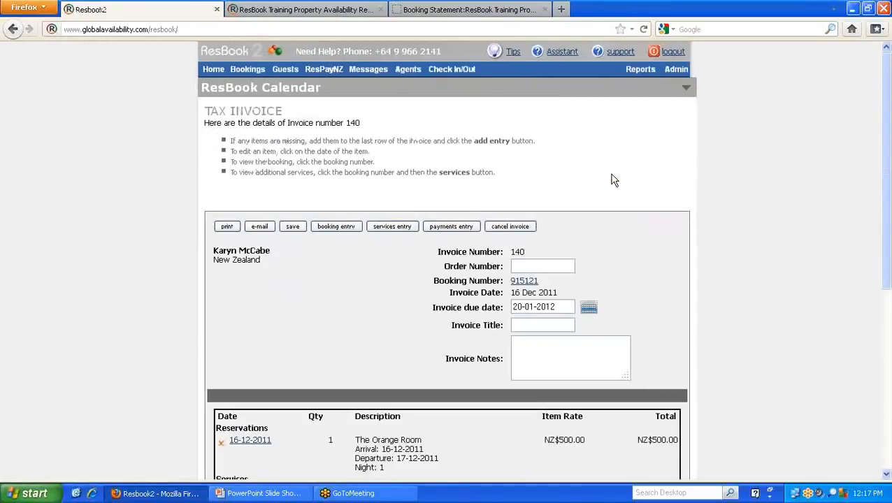
scroll(414, 260, "down", 8)
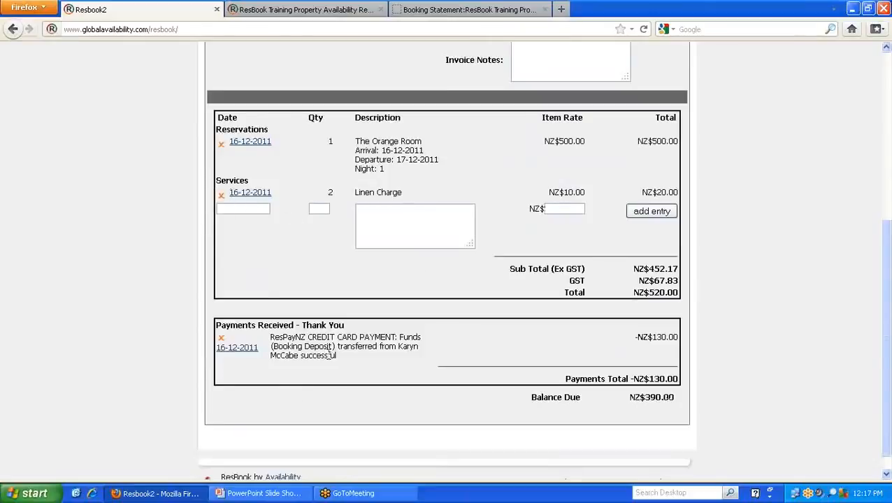
scroll(424, 331, "up", 4)
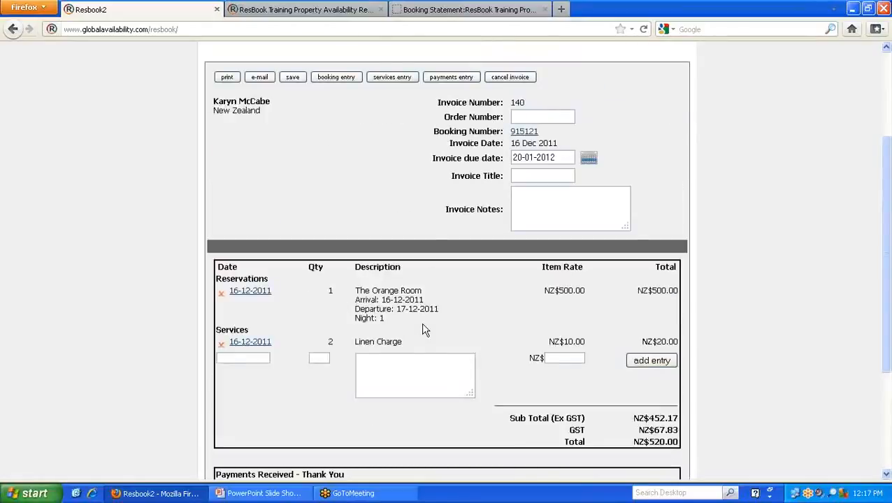
left_click(391, 78)
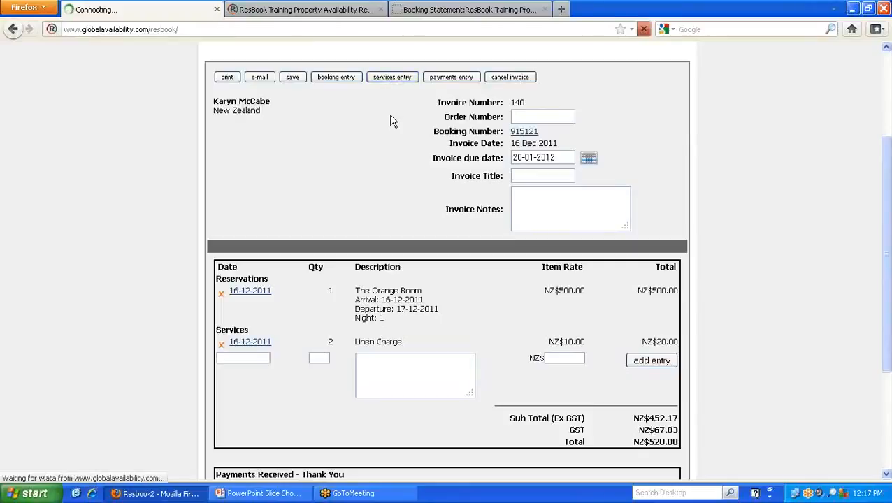
scroll(392, 121, "down", 7)
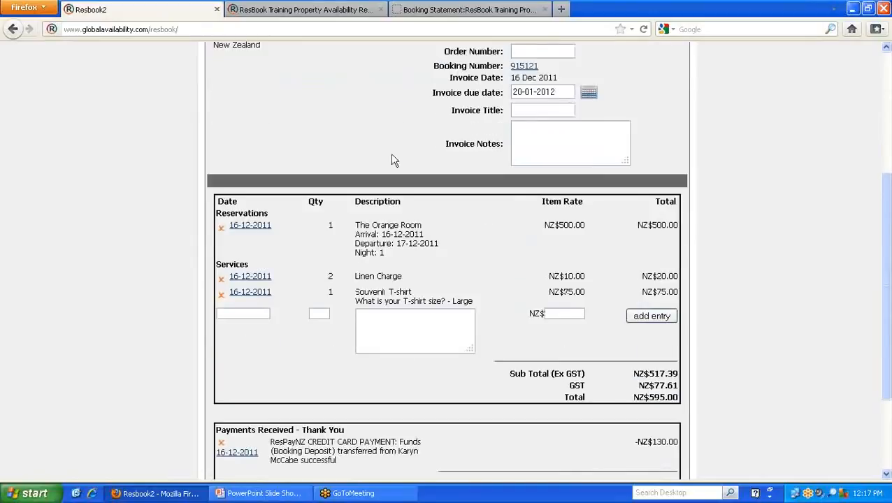
- Bring the booking's payments into the invoice, review the payments section and save the invoice
scroll(401, 276, "up", 4)
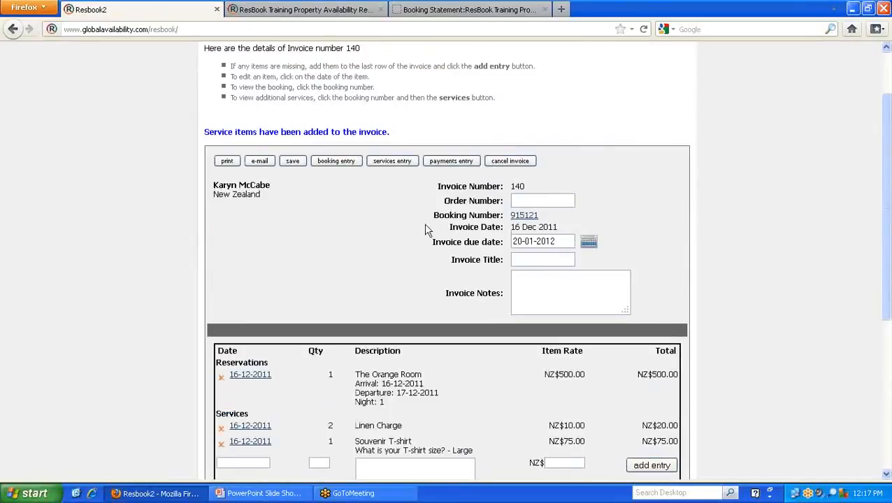
left_click(446, 163)
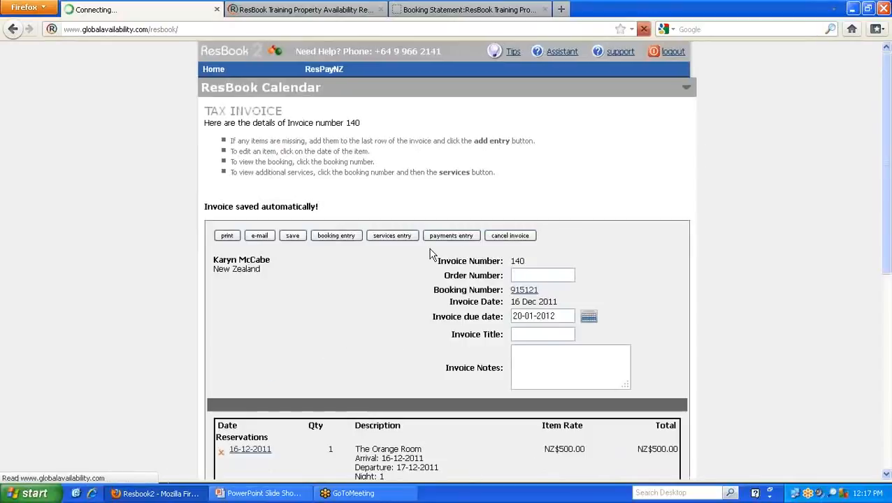
scroll(430, 250, "down", 4)
scroll(430, 254, "down", 6)
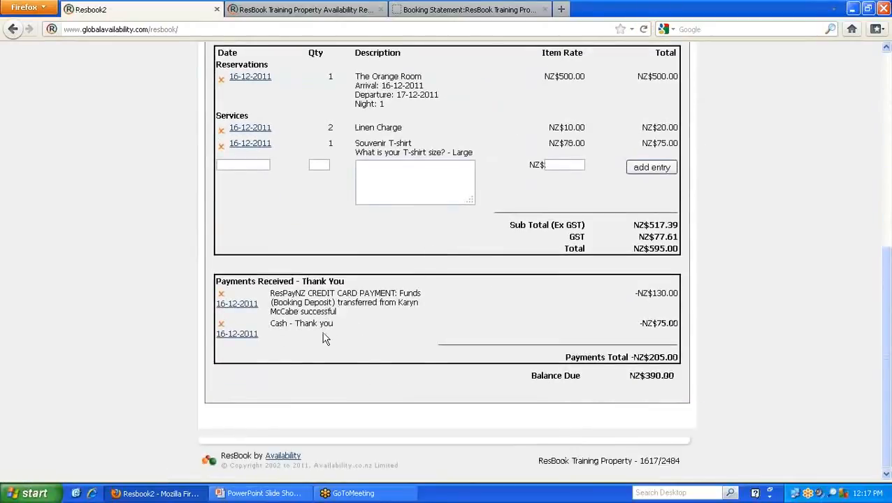
scroll(324, 338, "up", 6)
scroll(322, 332, "up", 4)
left_click(295, 235)
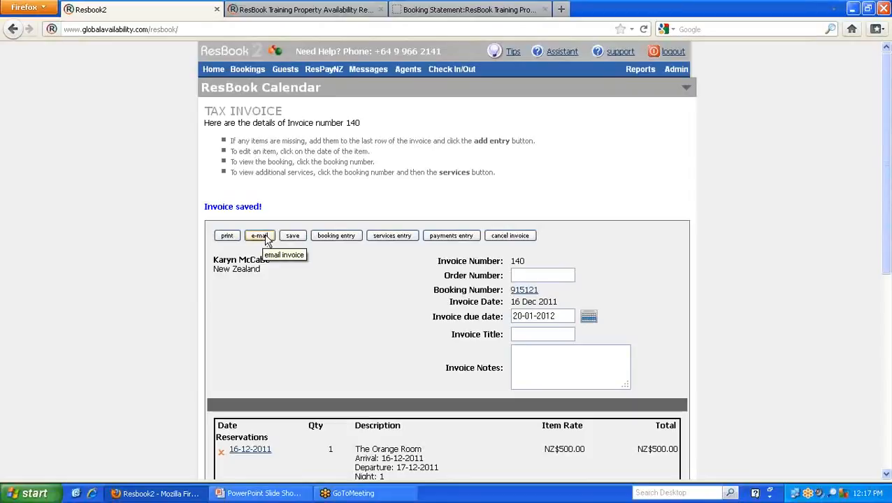
- Copy the booking number from the invoice and open the ResPayNZ credit card processing window
scroll(381, 235, "down", 8)
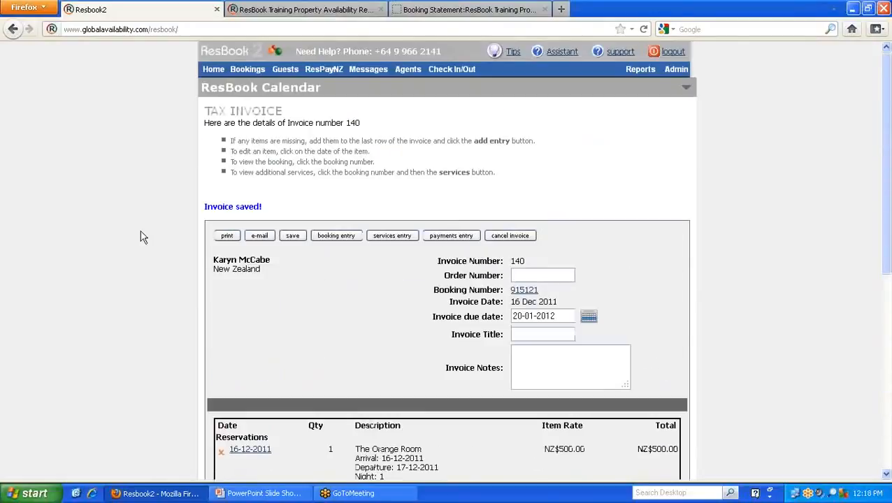
left_click_drag(535, 292, 512, 290)
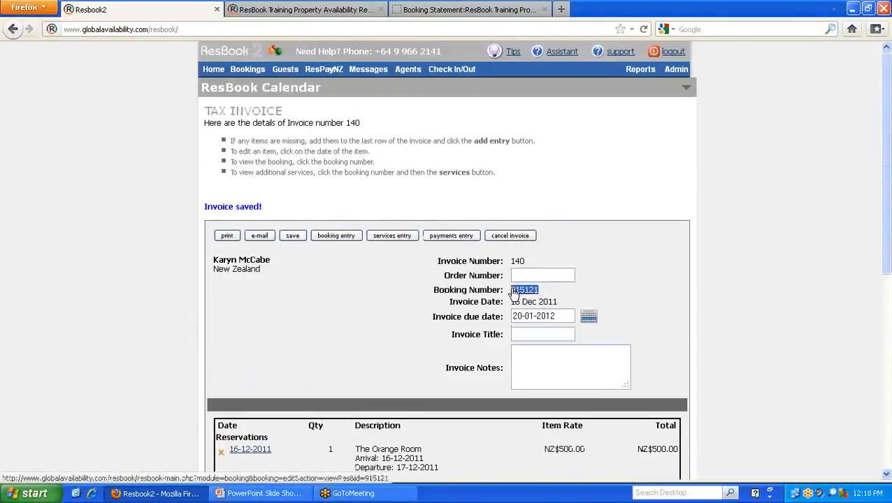
right_click(517, 291)
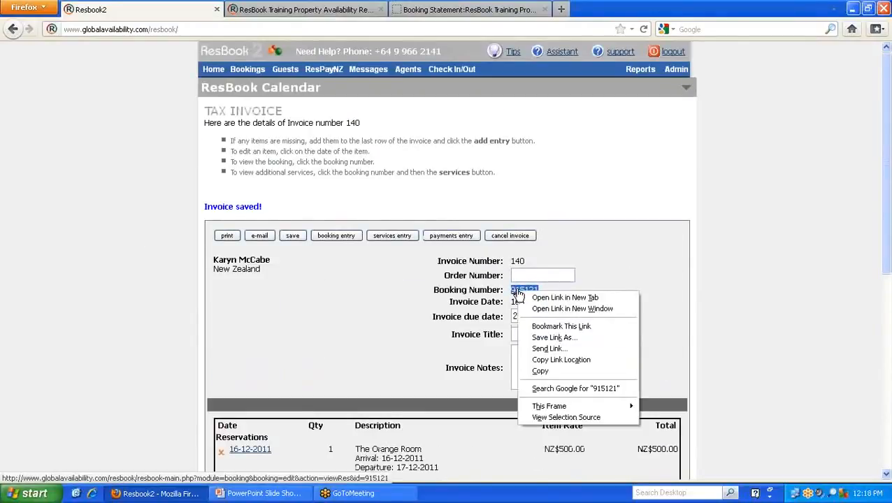
left_click(542, 371)
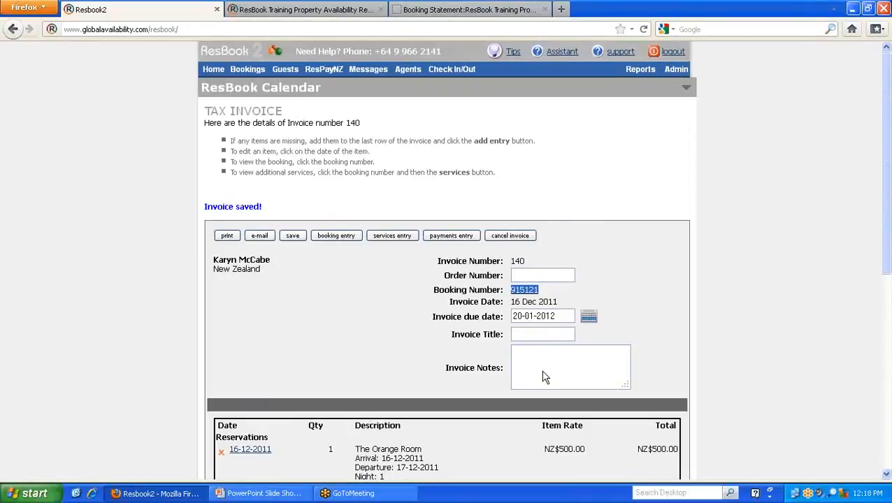
left_click(323, 70)
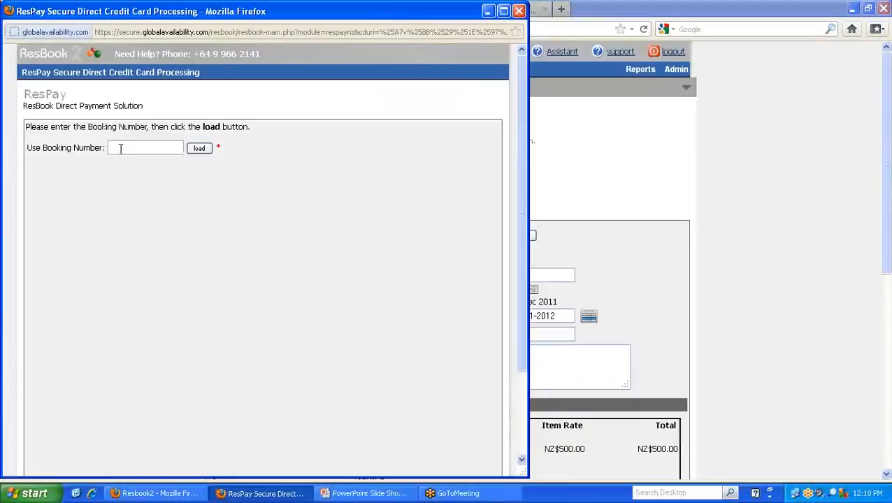
- Load the booking using the copied booking number and set the payment amount to NZ$390
right_click(121, 147)
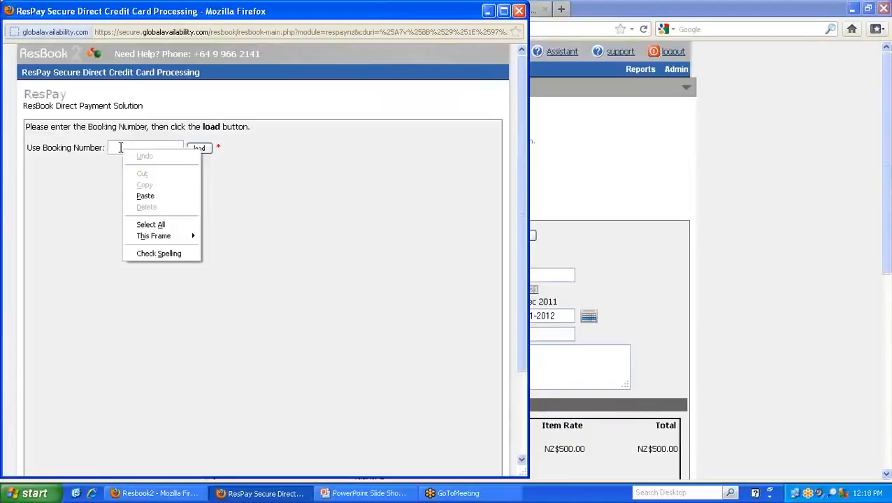
left_click(148, 197)
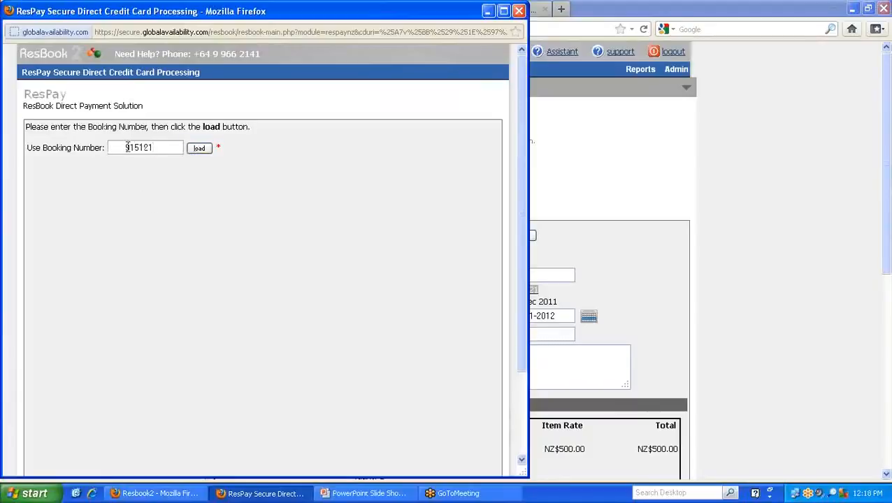
left_click(196, 149)
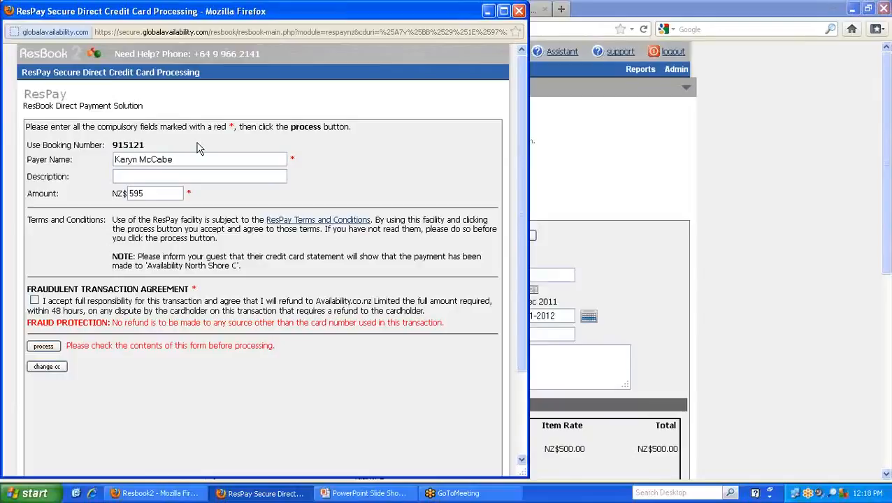
left_click_drag(151, 194, 119, 193)
type("399")
- Enter "property name - balance" as the payment's description, adapting the earlier deposit entry
left_click(119, 178)
type("p")
key("Down")
key("Return")
key("BackSpace")
key("BackSpace")
key("BackSpace")
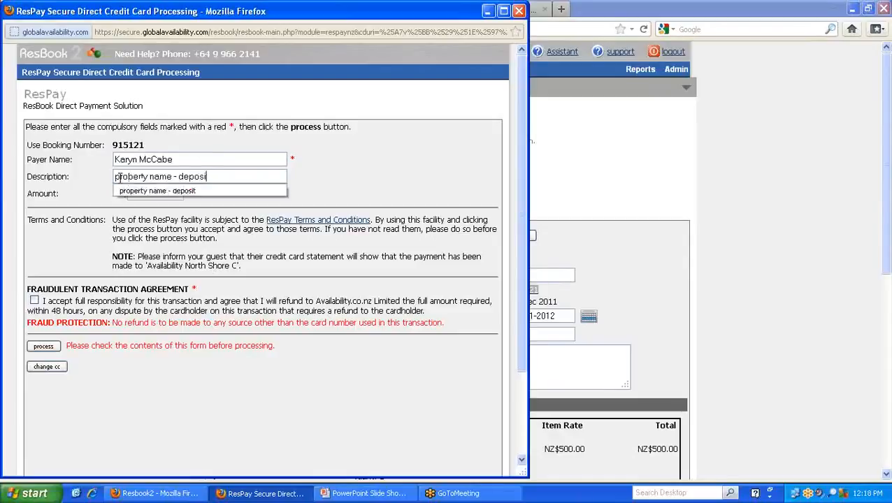
key("BackSpace")
key("BackSpace")
key("BackSpace")
key("BackSpace")
type("bl;an")
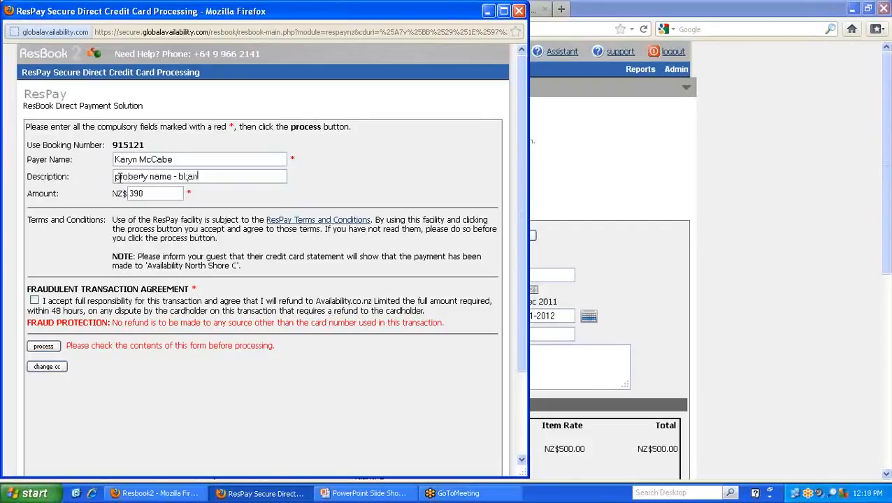
key("BackSpace")
key("BackSpace")
key("BackSpace")
key("BackSpace")
type("alance")
- Accept the fraudulent transaction agreement, process the card payment, confirm the charge and close the ResPay window
left_click(34, 301)
left_click(44, 347)
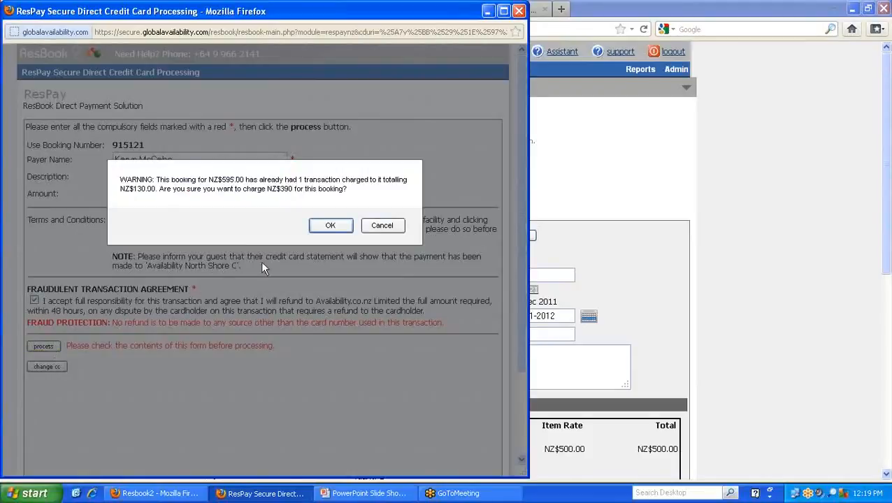
left_click(323, 226)
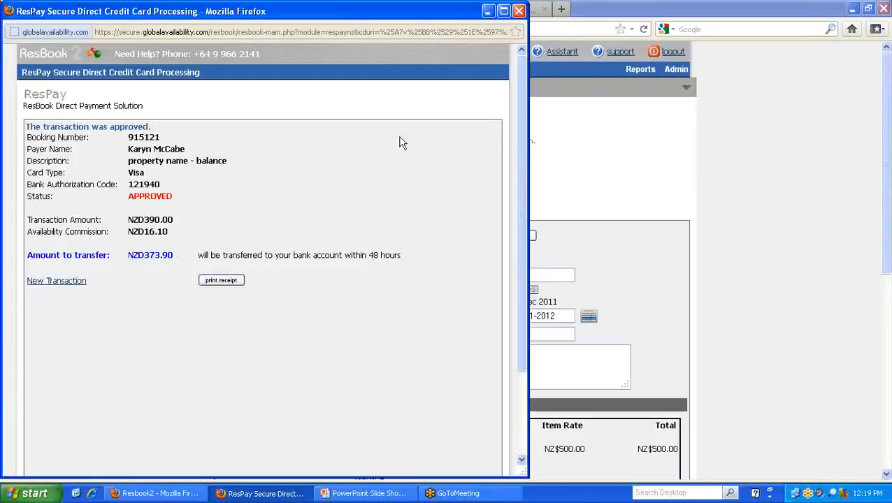
left_click(520, 11)
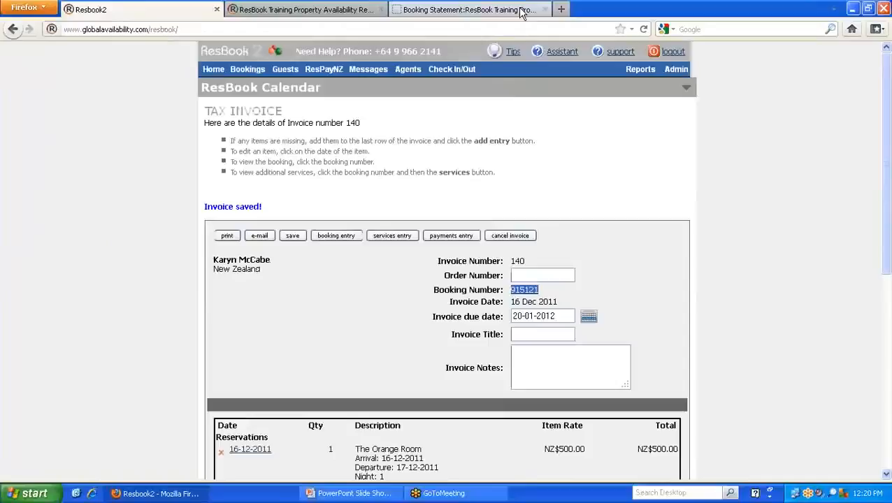
- Open the My Availability Account statement and examine the current account balance
mouse_move(679, 73)
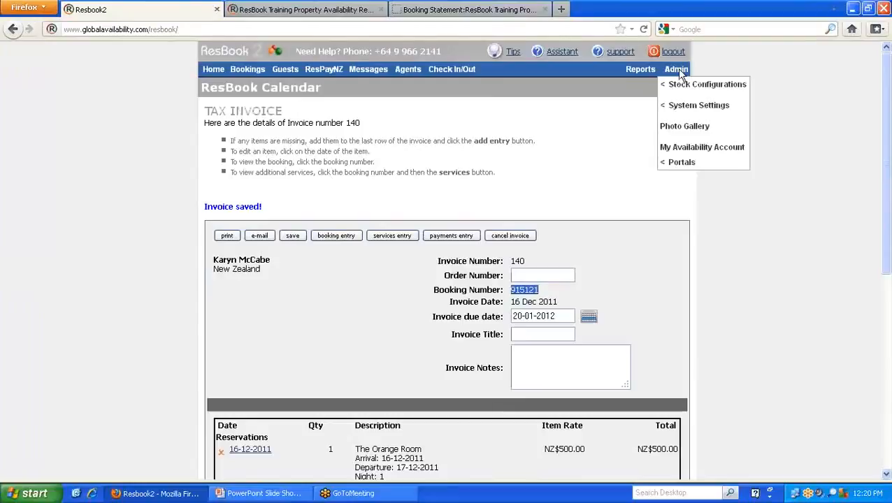
left_click(702, 150)
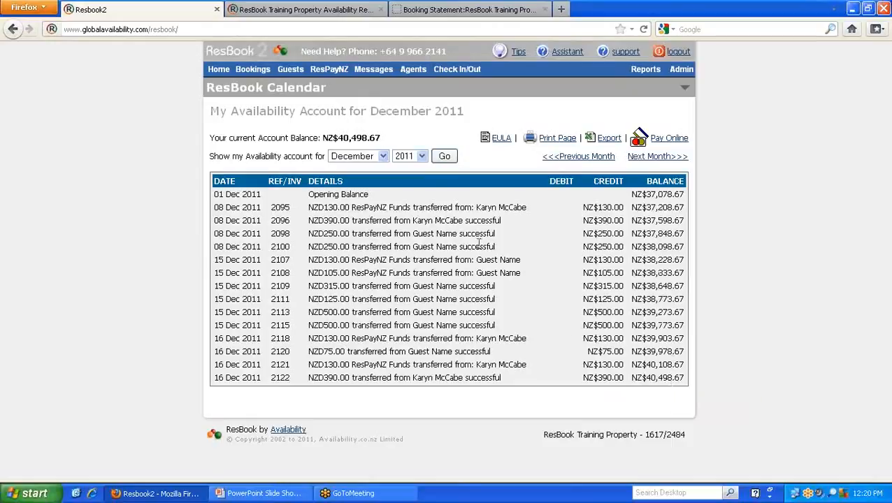
left_click_drag(339, 137, 389, 143)
left_click(397, 140)
- Open the Accounting and Financial system settings, review the property's bank account details and save the settings
mouse_move(688, 105)
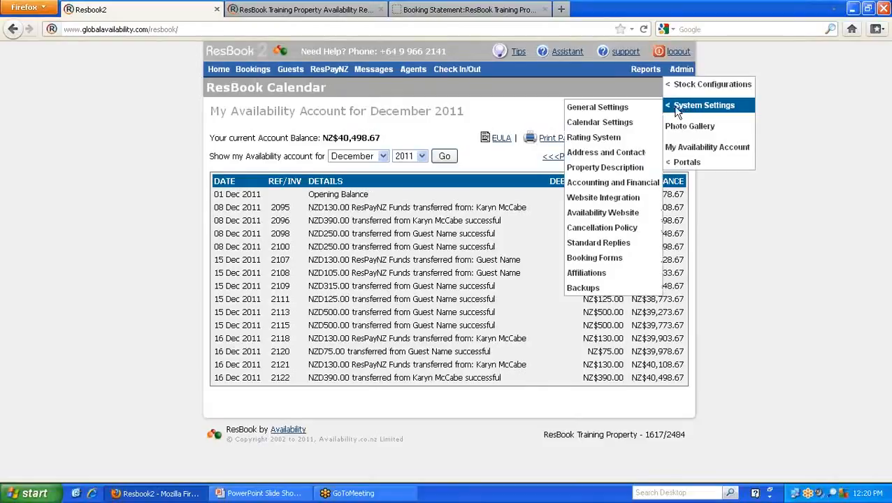
left_click(634, 188)
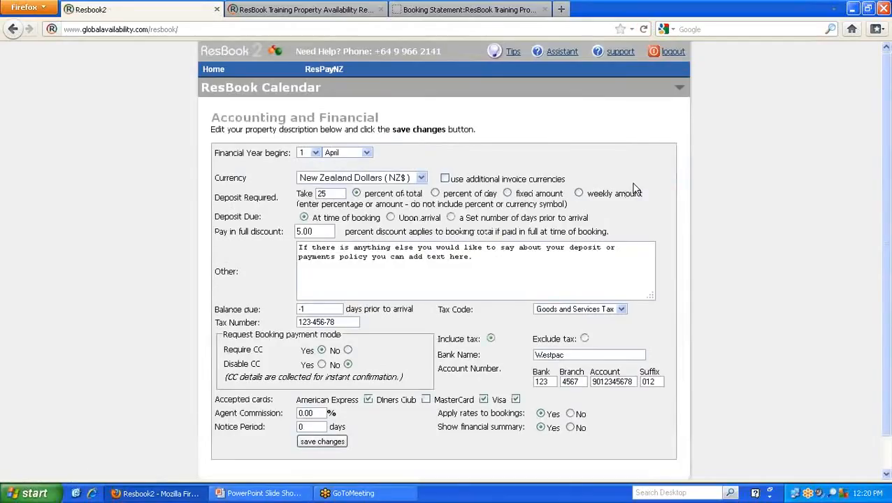
scroll(563, 256, "down", 2)
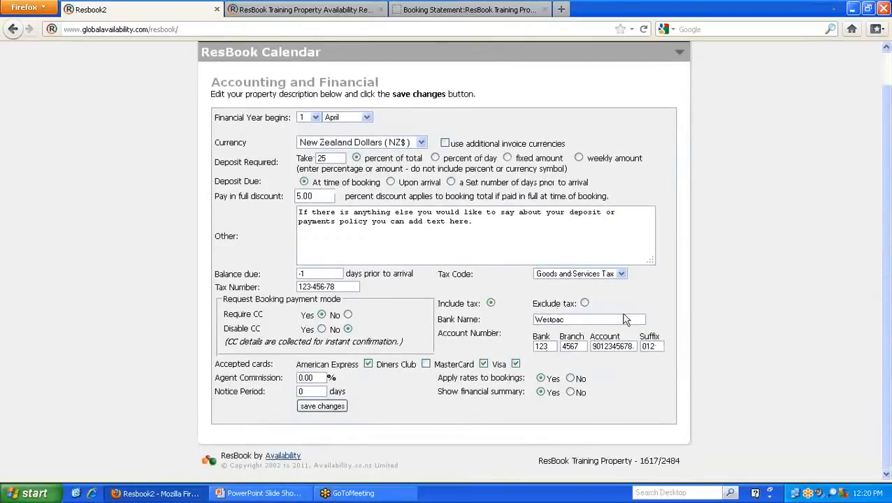
left_click(323, 405)
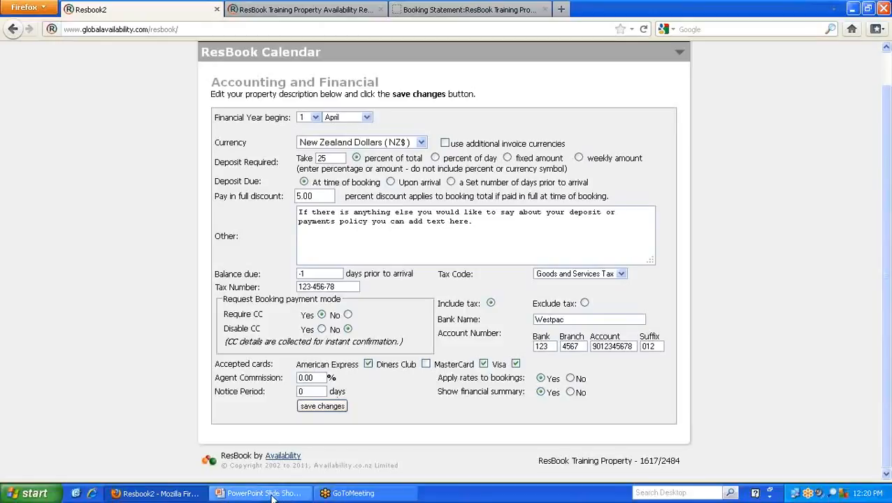
scroll(329, 276, "up", 1)
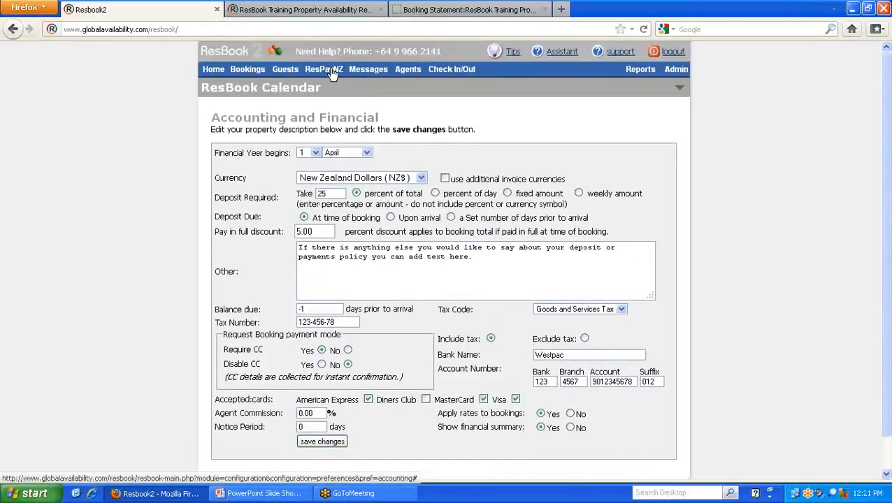
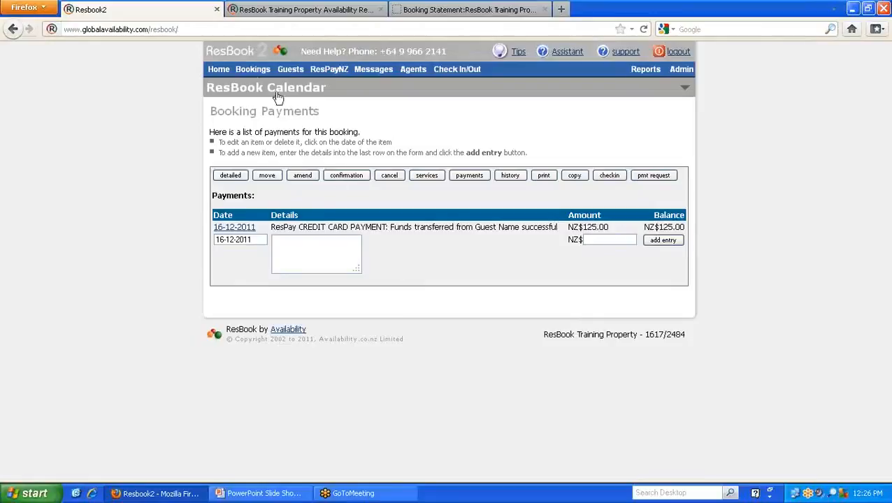
- Start a new manual booking for Villa Deluxe Holiday Home, arriving 16-12-2011 for 1 night with 5 adults
mouse_move(256, 72)
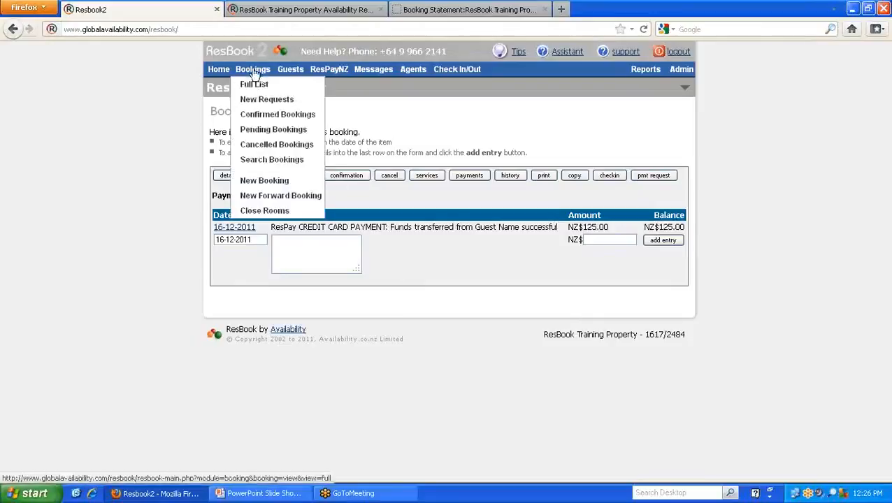
left_click(272, 184)
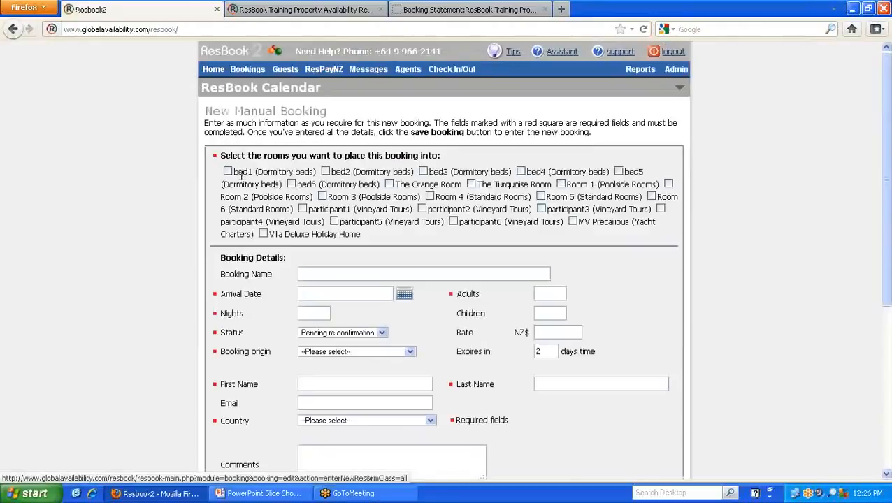
left_click(262, 234)
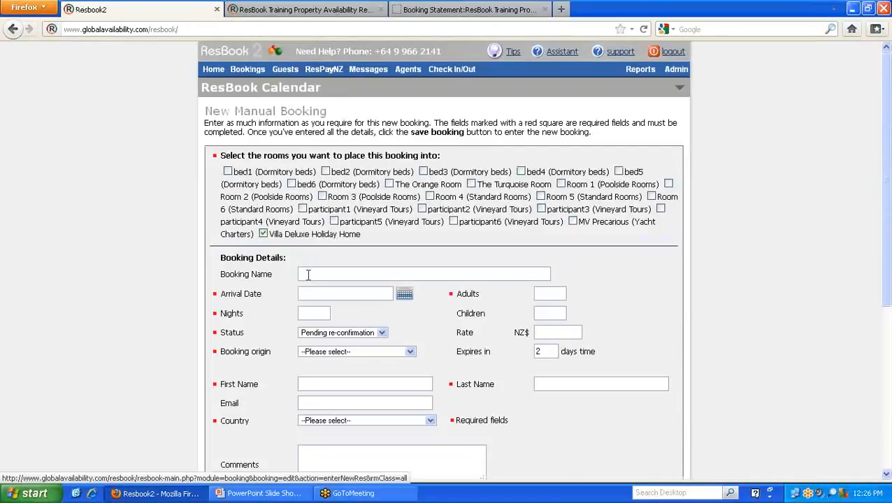
left_click(404, 294)
left_click(401, 362)
left_click(555, 293)
type("5")
type("1")
key("Tab")
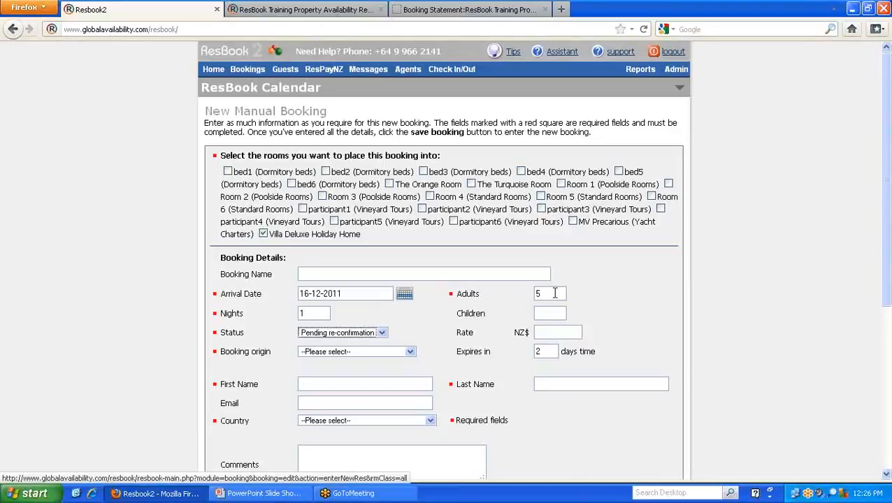
- Set the booking status to Pending re-confirmation, the rate to NZ$1000 and the booking origin to "Manual entry: e-mail"
left_click(382, 333)
left_click(342, 361)
key("Tab")
type("100")
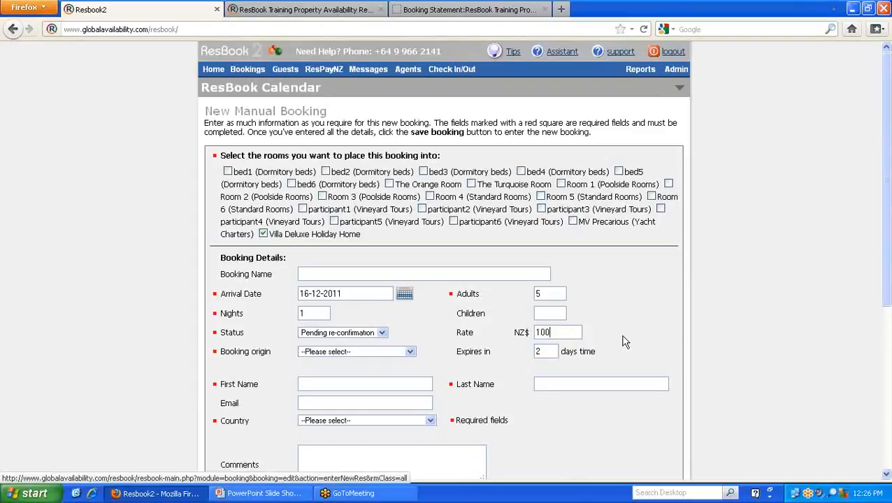
left_click(411, 353)
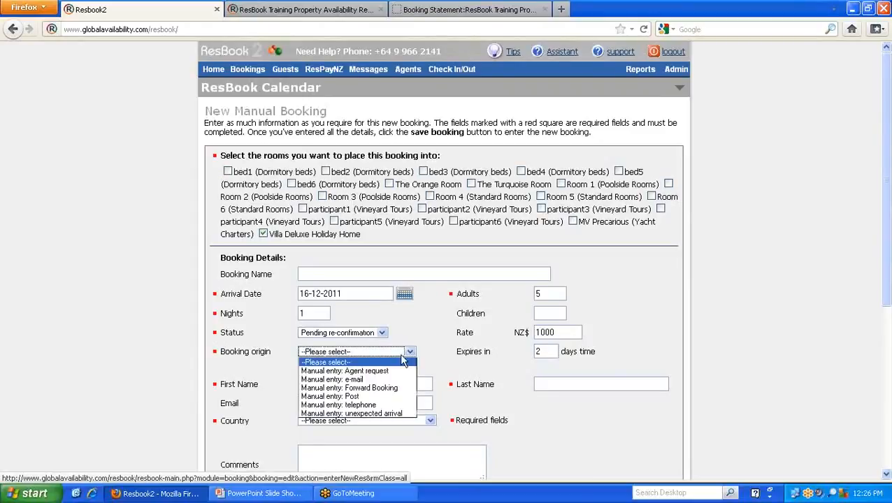
left_click(356, 380)
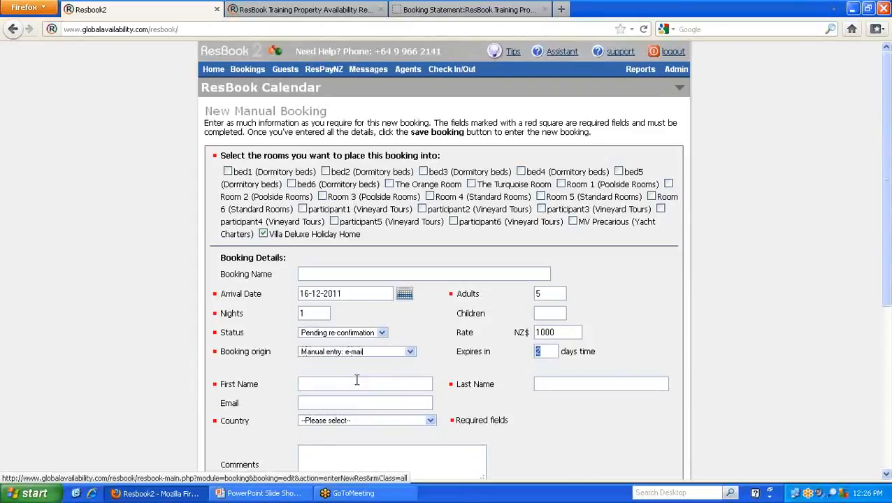
- Fill in the guest's first and last name in the booking details
scroll(489, 371, "down", 2)
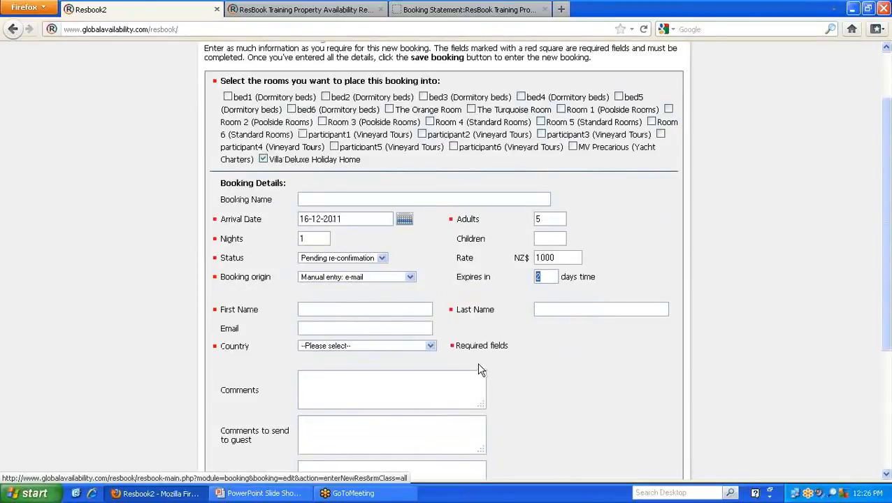
scroll(492, 288, "up", 2)
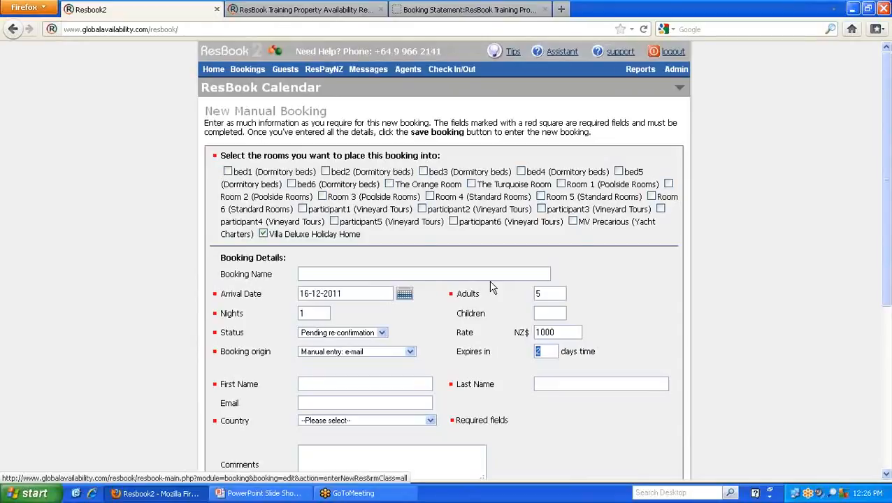
scroll(493, 288, "down", 2)
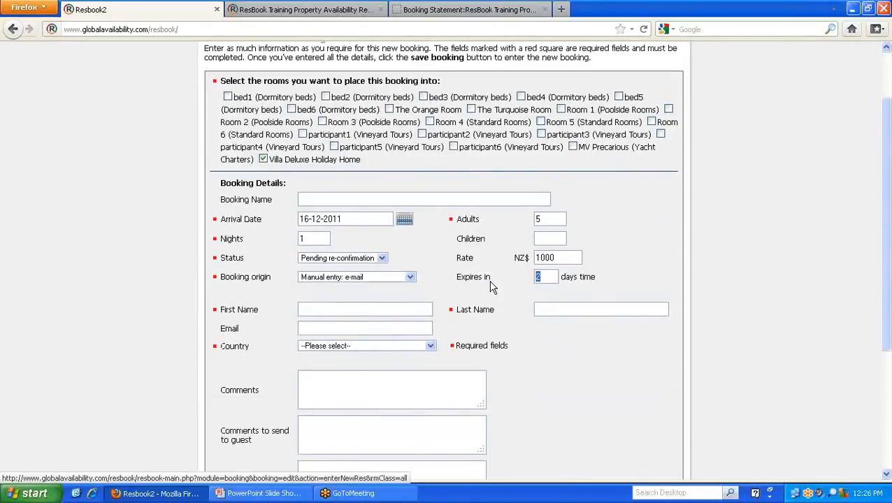
scroll(492, 288, "down", 2)
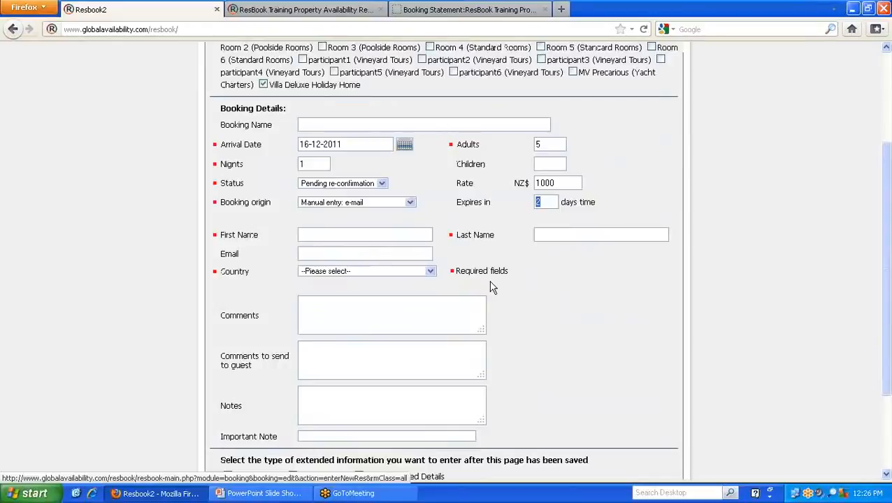
left_click(347, 234)
type("G")
key("Return")
key("Tab")
type("N")
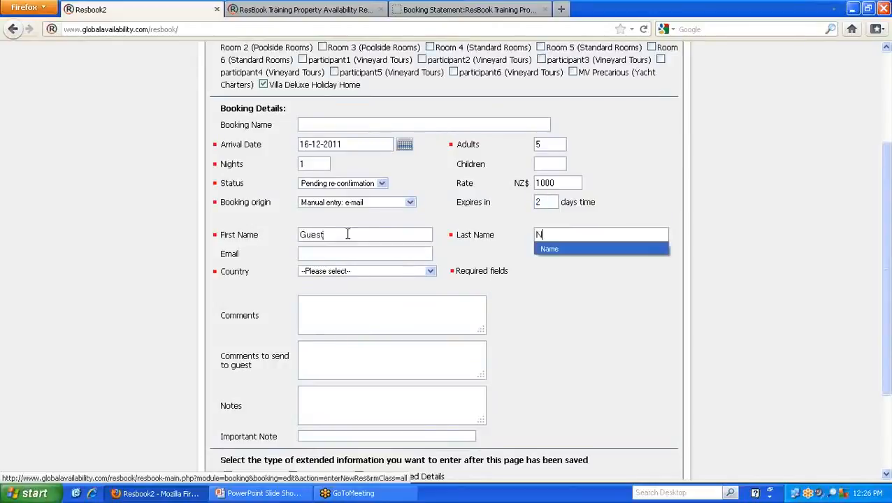
key("Down")
key("Return")
- Enter the guest's e-mail address, set the country to New Zealand and save the booking
type("e")
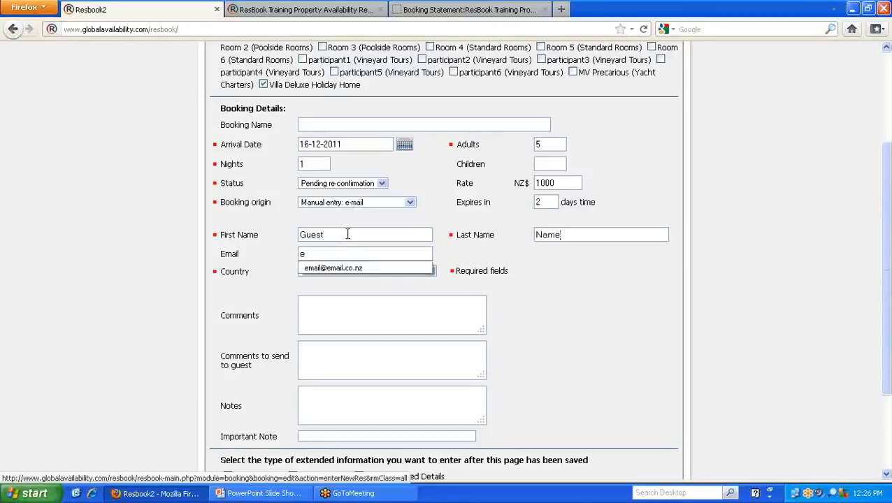
key("Down")
key("Return")
key("Tab")
type("new zealand")
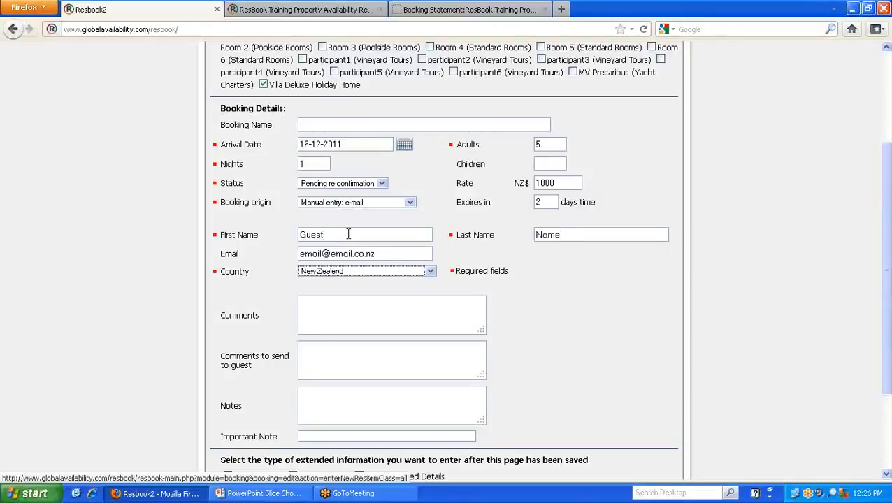
scroll(359, 248, "down", 2)
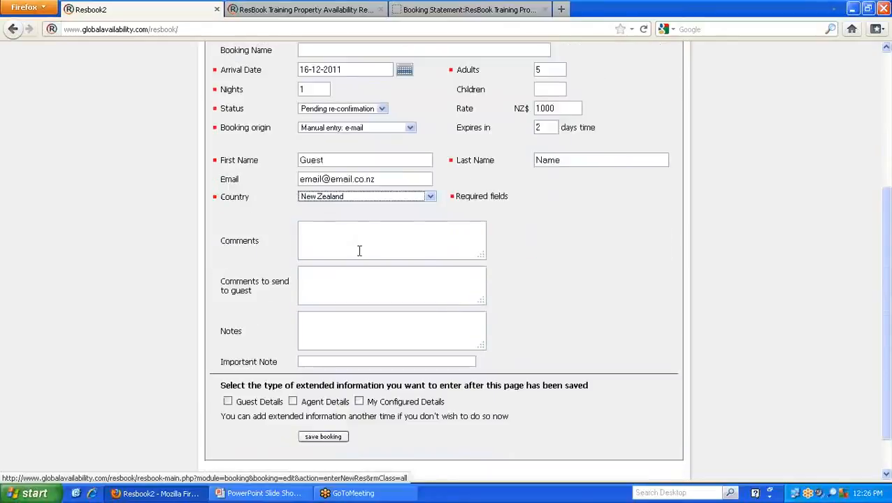
left_click(323, 438)
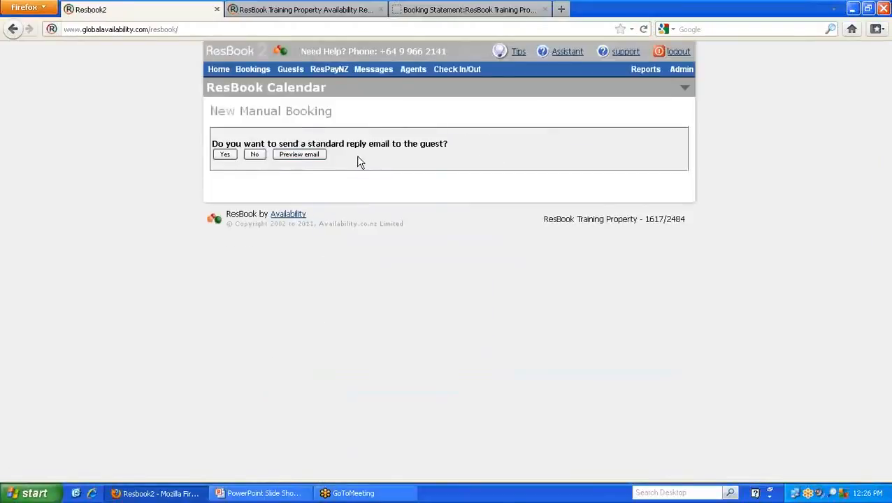
- Preview the standard reply e-mail and add the line "kjhdksafhksjdhfksjadhf" below the personalisation text
left_click(314, 156)
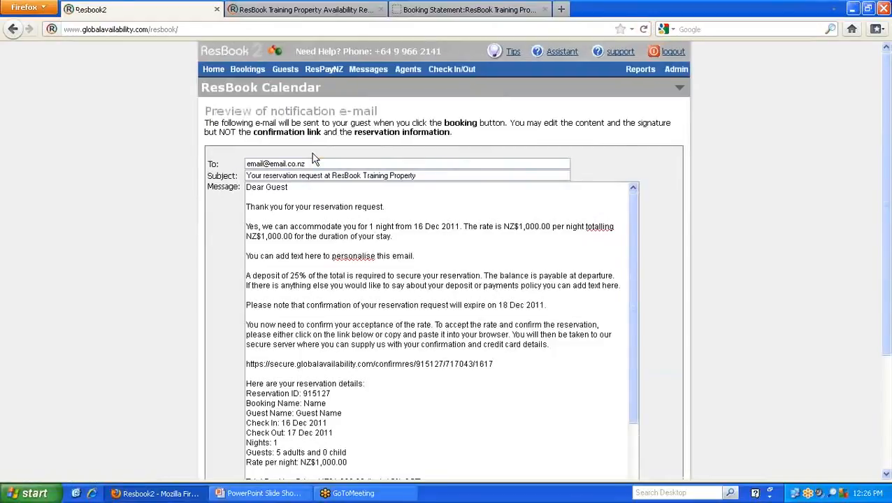
left_click(287, 266)
key("Return")
type("kjhdksafhksjdhfksjadhf")
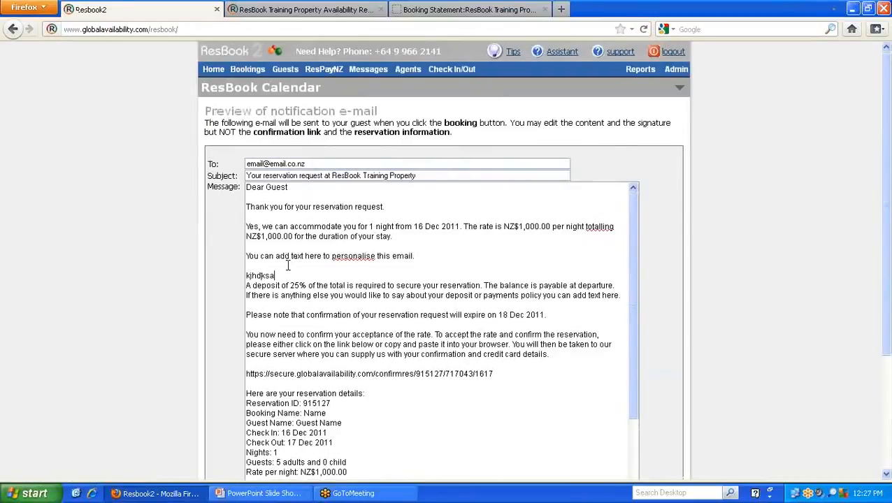
key("Return")
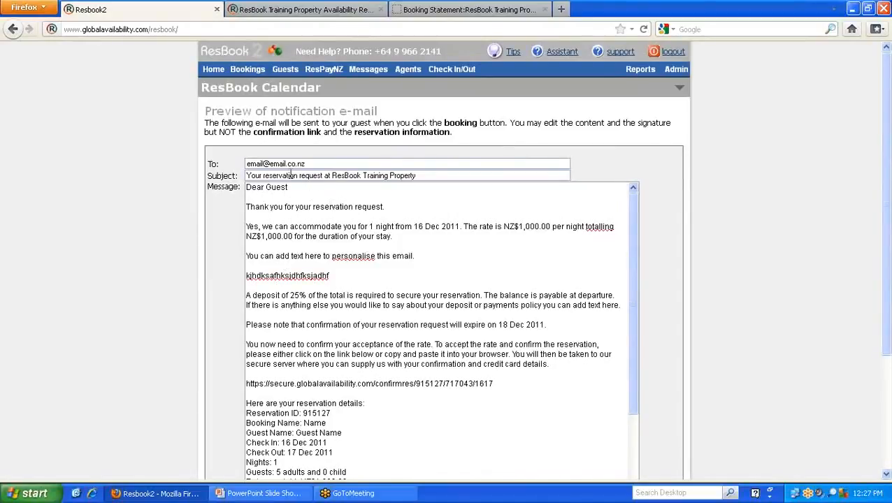
- Review the rate acceptance and credit card wording, copy the confirmation link from the message and send the e-mail
scroll(378, 225, "down", 1)
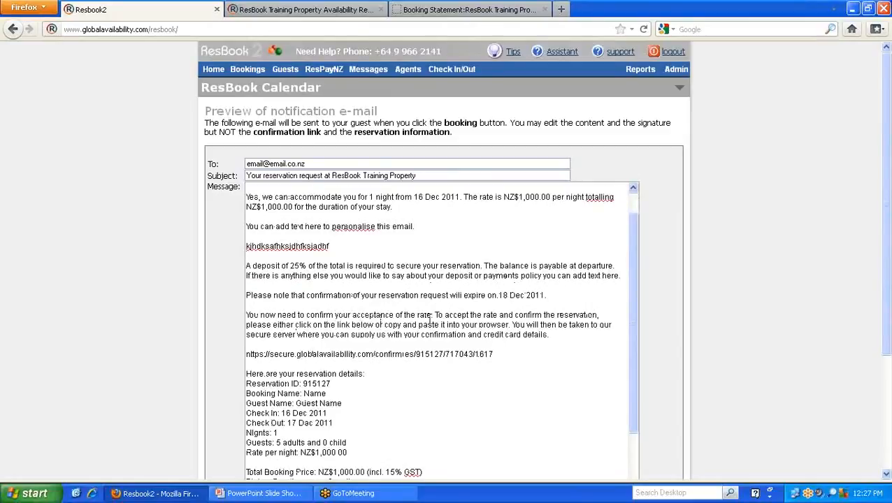
left_click_drag(432, 316, 276, 306)
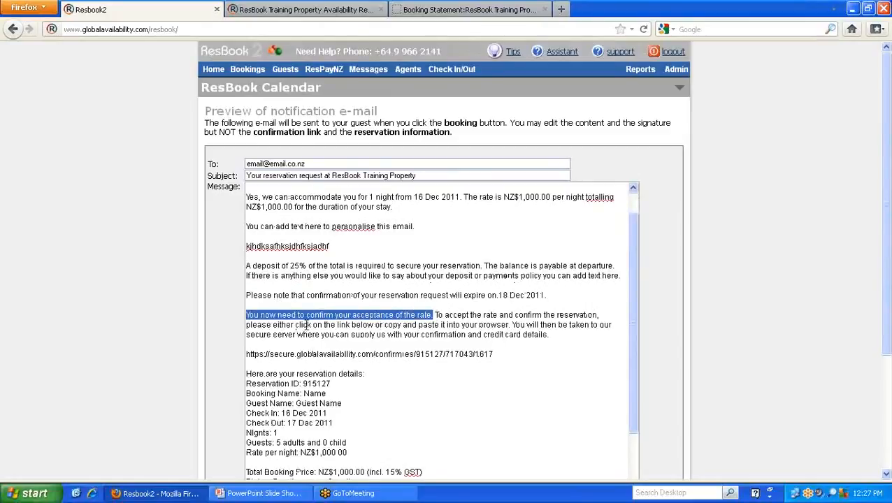
left_click(406, 332)
left_click_drag(483, 334, 553, 343)
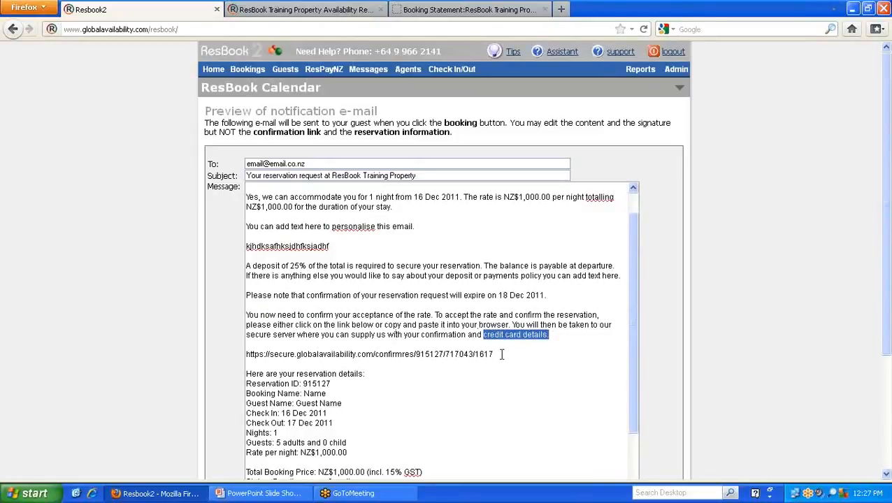
left_click_drag(496, 355, 289, 343)
key("ctrl+c")
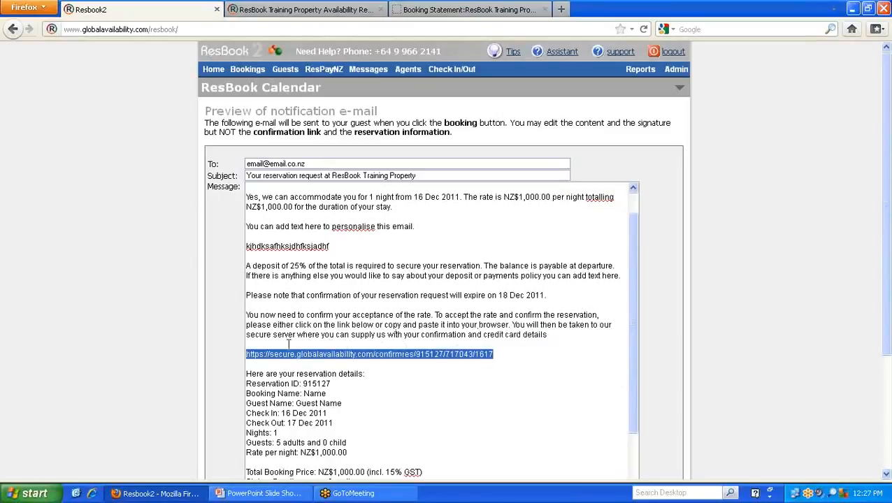
scroll(288, 343, "down", 5)
scroll(99, 352, "down", 4)
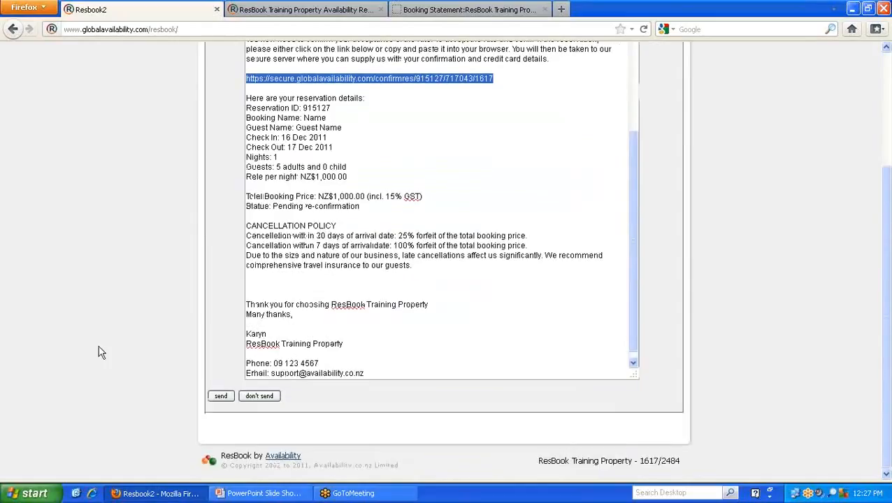
left_click(221, 397)
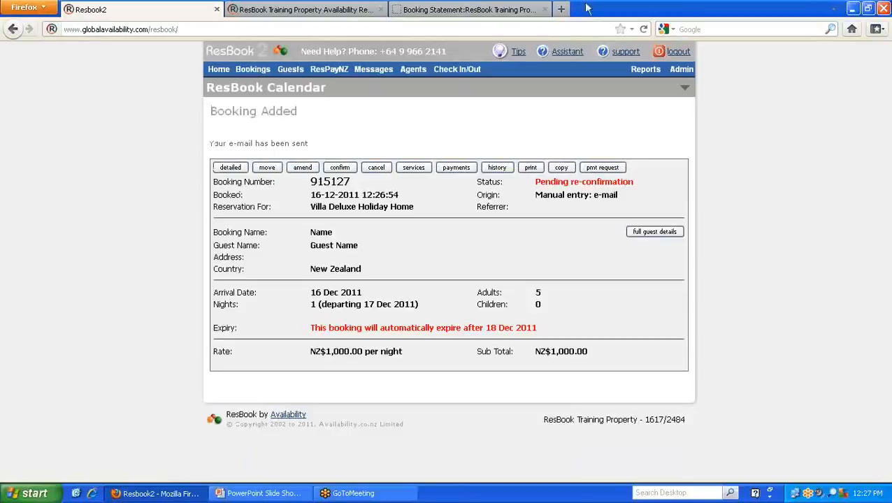
- Load the copied confirmation link in a new browser tab and open the guest's credit card submission form
left_click(563, 10)
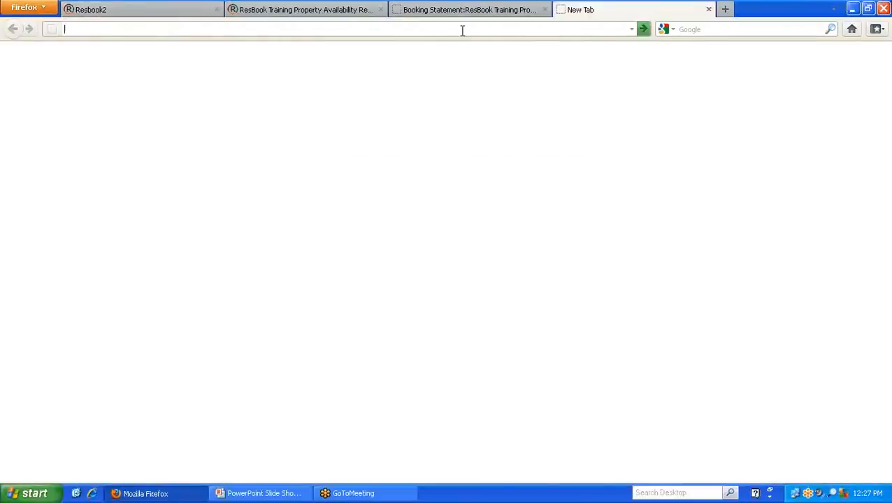
key("ctrl+v")
key("Return")
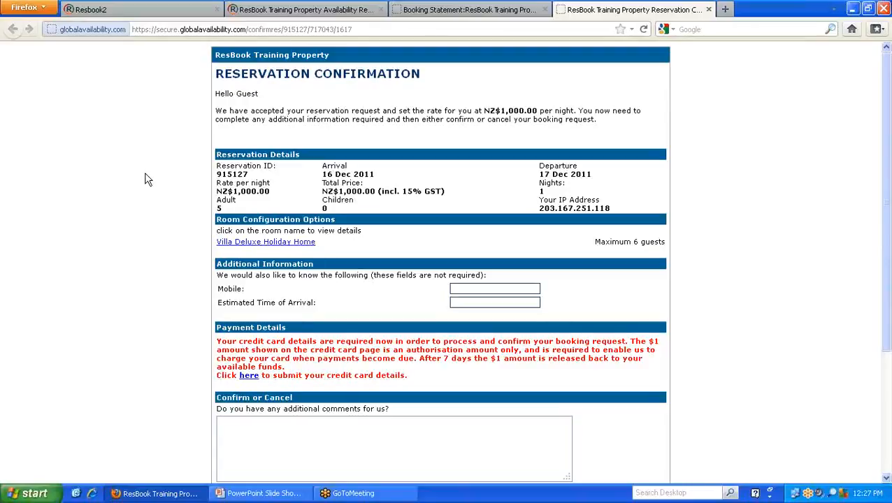
left_click(249, 377)
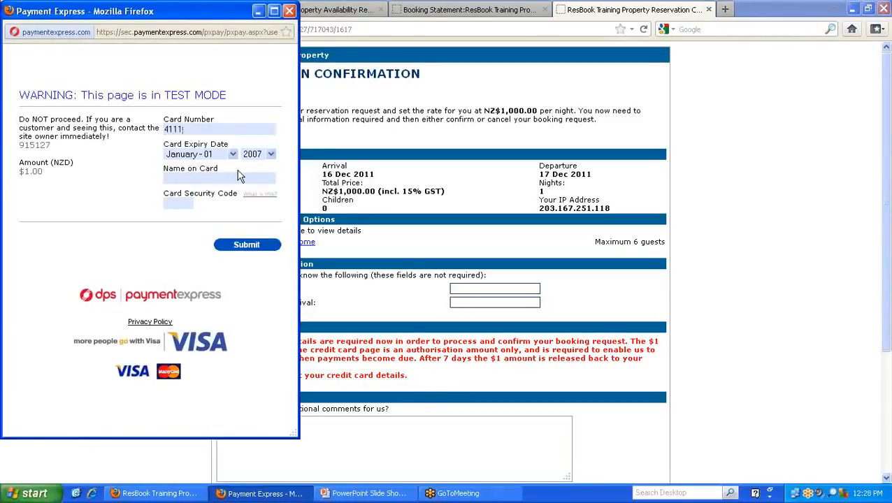
- Enter the card number and set the card's expiry year to 2014
type("111111111111")
key("Tab")
key("Tab")
left_click(266, 155)
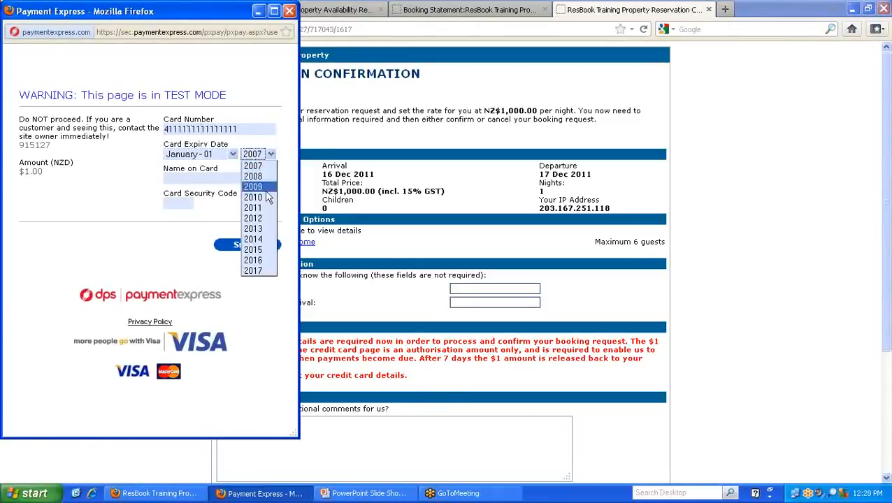
left_click(260, 239)
- Enter the cardholder name and card security code, submit the card details and close the payment window
left_click(210, 177)
type("test")
key("Tab")
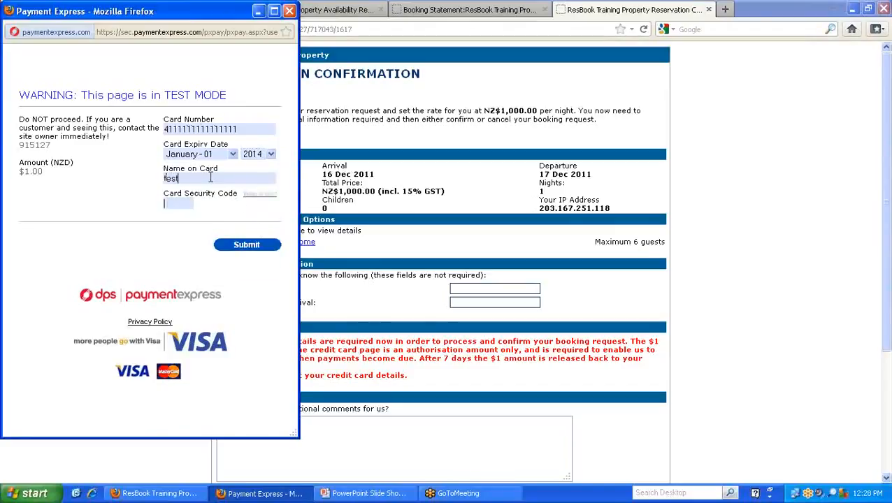
type("123")
left_click(249, 246)
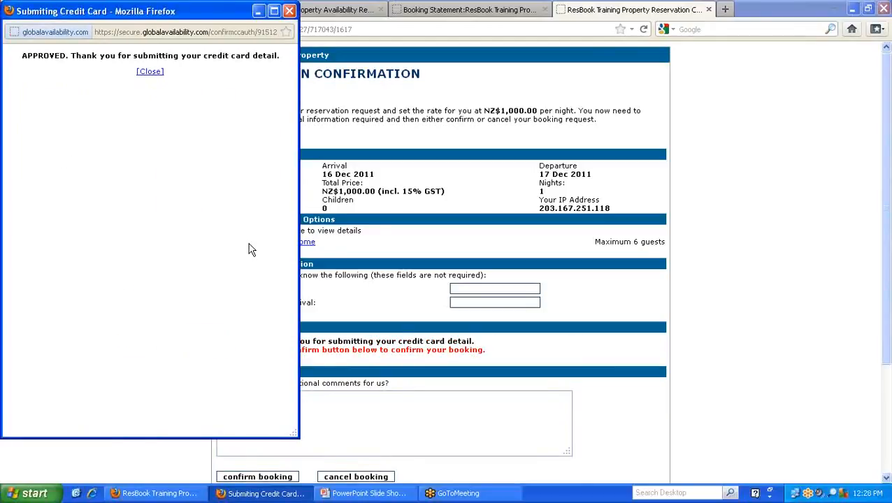
left_click(149, 71)
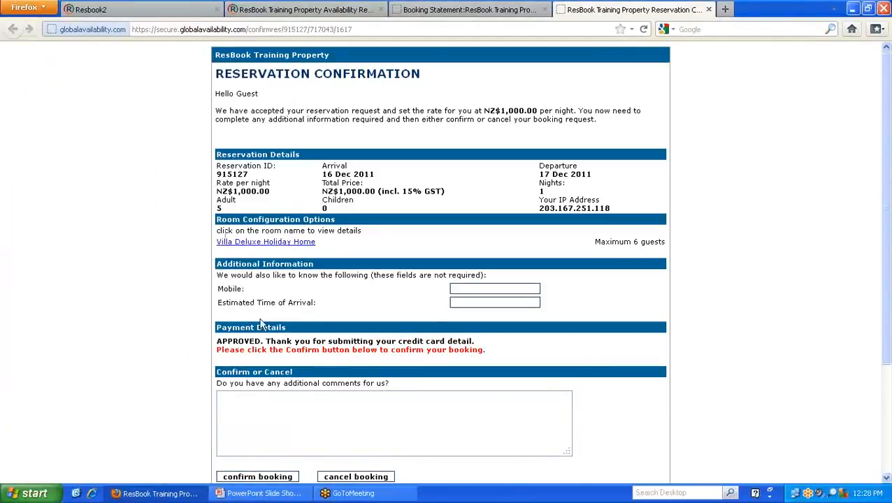
- Confirm the booking on the guest's reservation confirmation page and return to the booking in ResBook
scroll(391, 353, "down", 2)
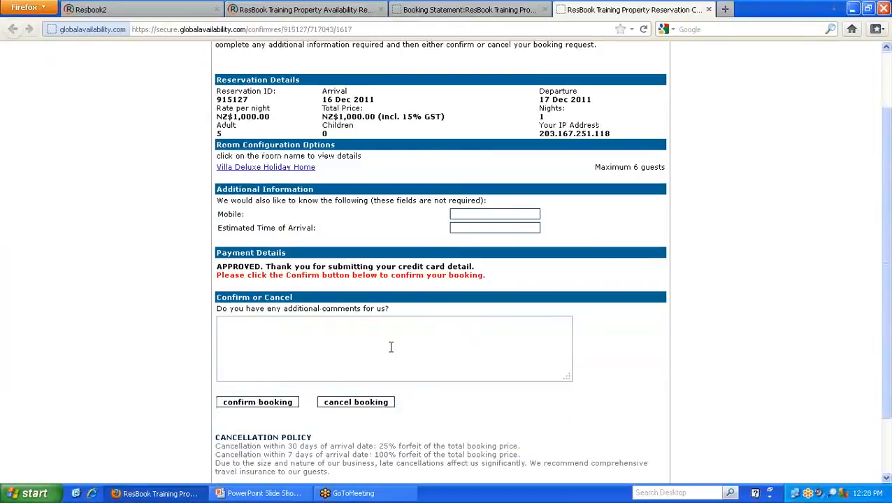
left_click(258, 407)
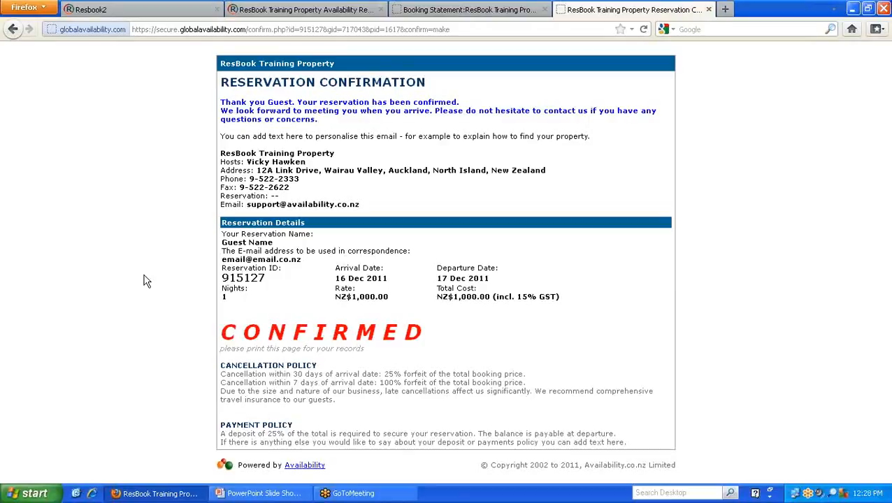
left_click(168, 10)
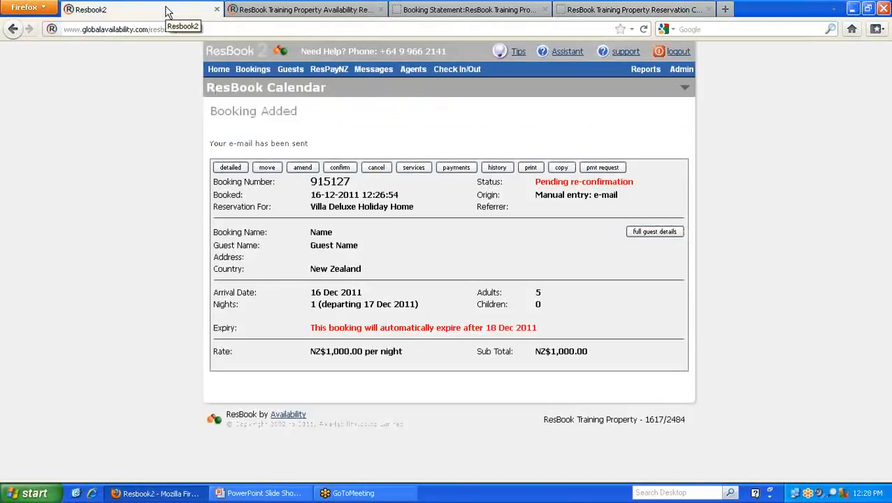
- Open the re-confirmed Villa Deluxe Holiday Home booking from the other bookings requiring action, and view its payments and detailed booking information
left_click(217, 70)
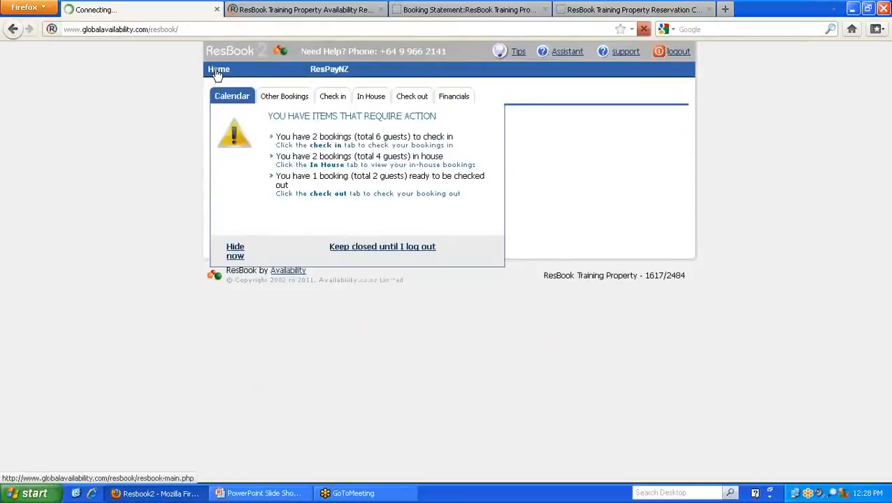
left_click(284, 100)
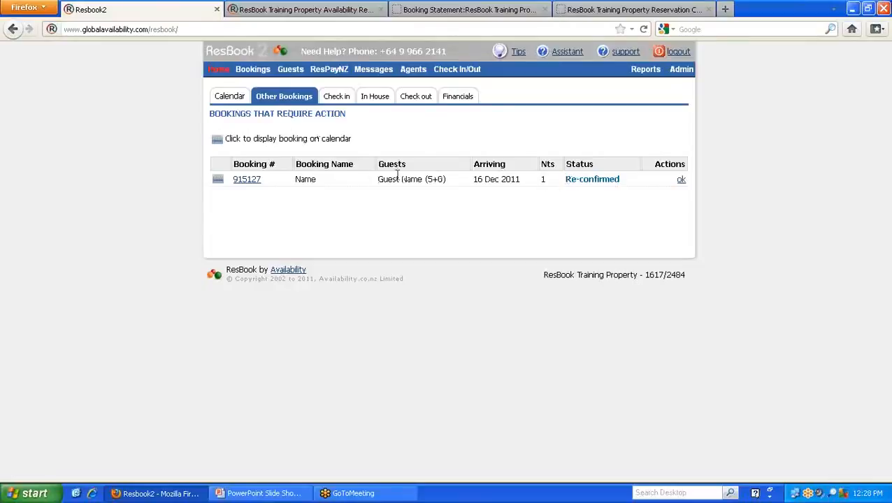
left_click(247, 180)
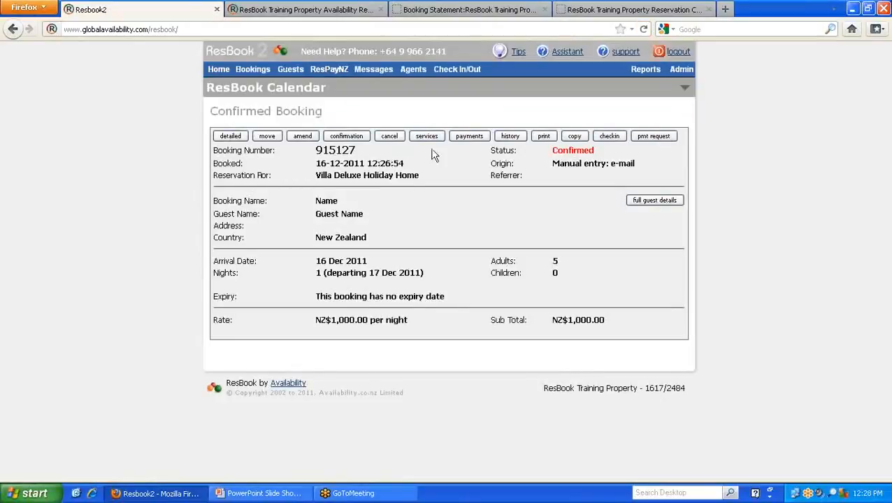
left_click(471, 137)
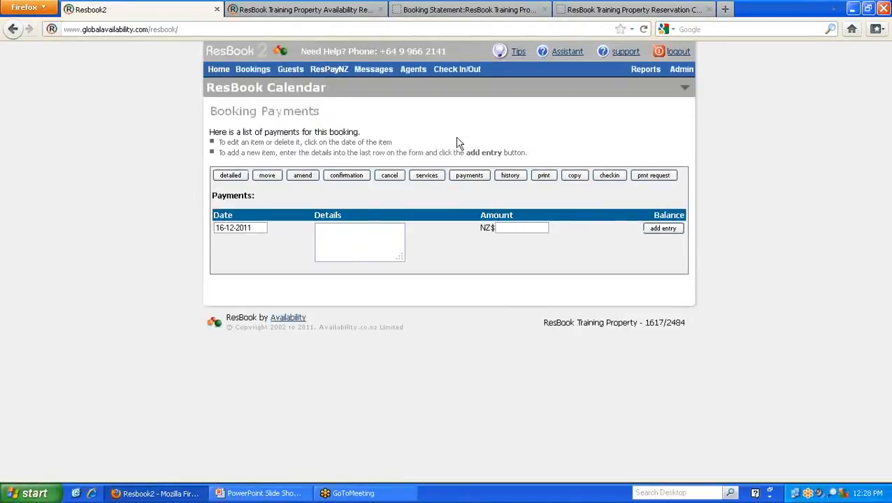
left_click(222, 176)
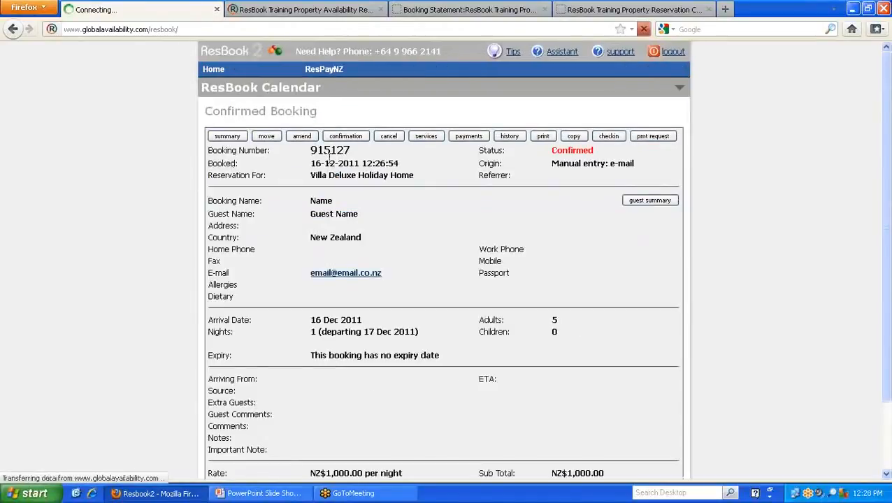
- Copy the booking number of the Villa Deluxe Holiday Home booking and load that booking in ResPayNZ
double_click(329, 151)
right_click(328, 152)
left_click(328, 158)
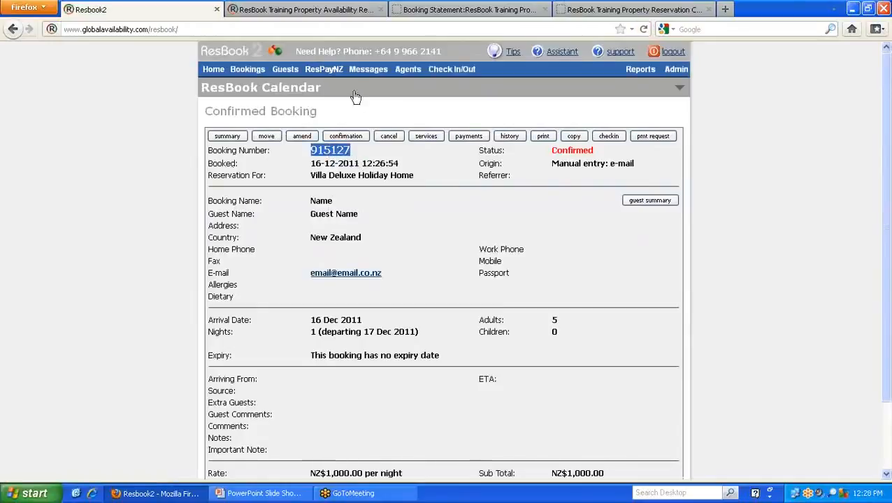
left_click(323, 69)
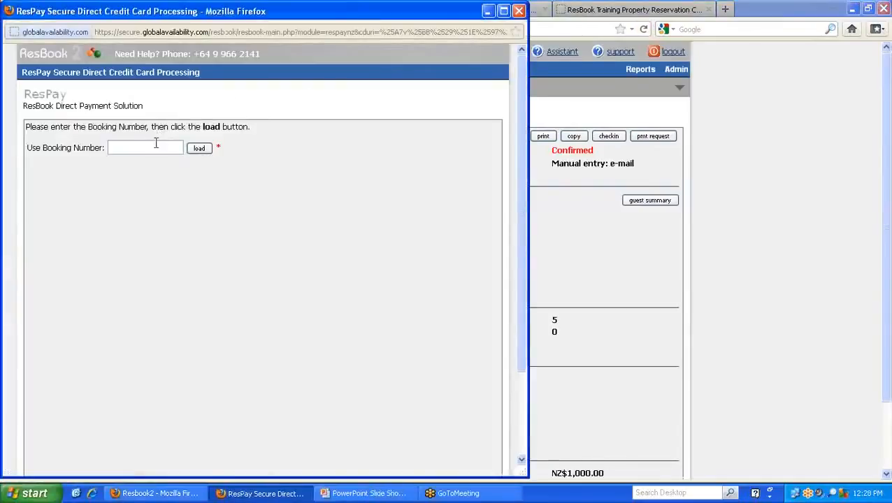
right_click(157, 144)
left_click(187, 187)
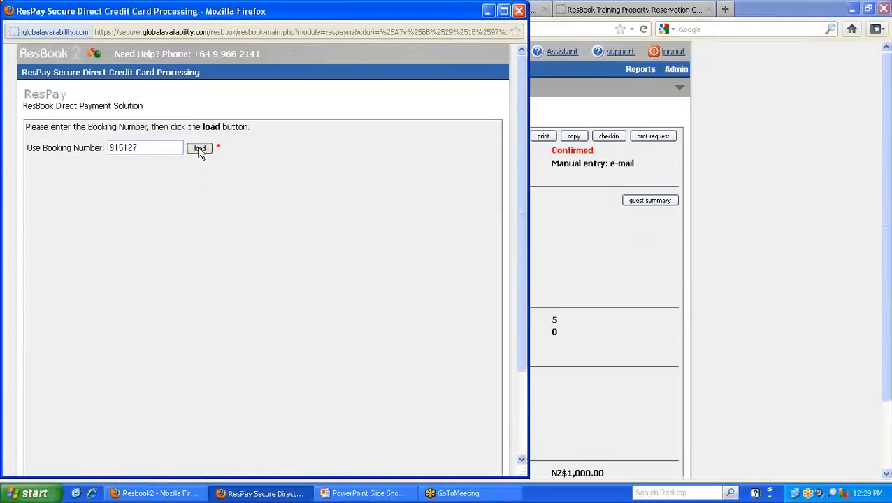
left_click(199, 149)
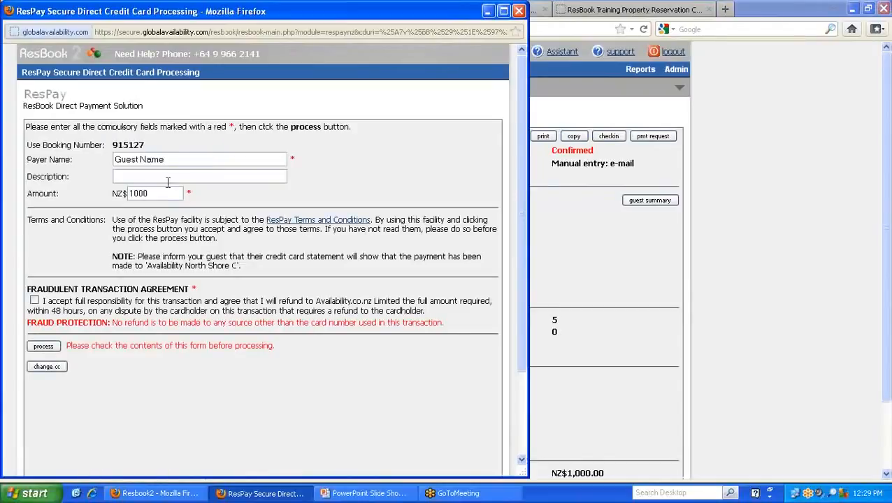
- Charge NZ$250 to the guest's card with the fraudulent transaction agreement accepted, and close the payment window once processed
left_click_drag(158, 194, 95, 195)
type("250")
left_click(34, 300)
left_click(43, 347)
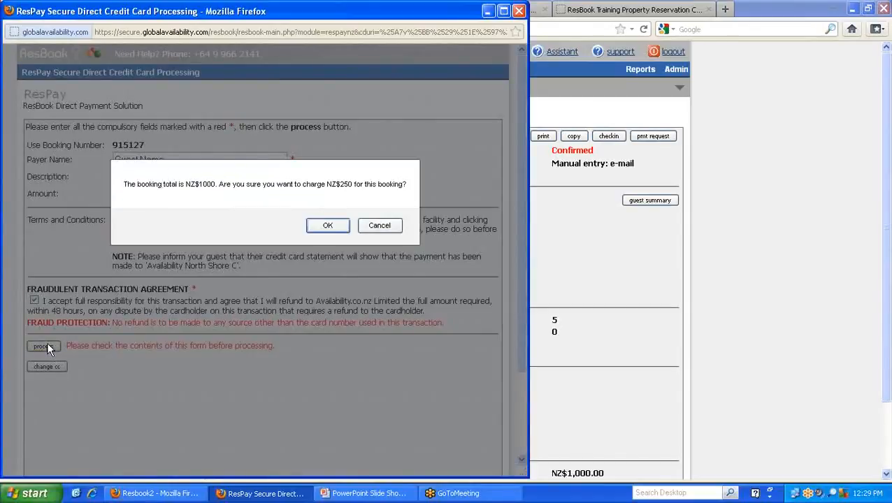
left_click(326, 225)
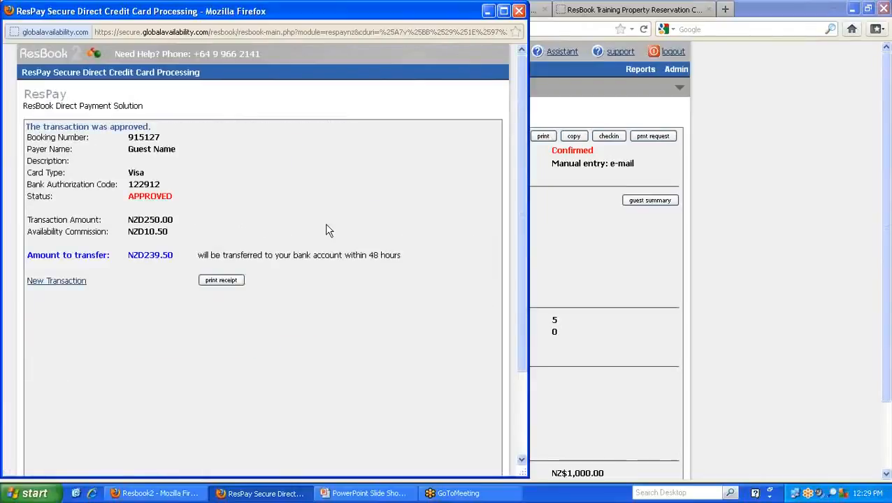
left_click(519, 12)
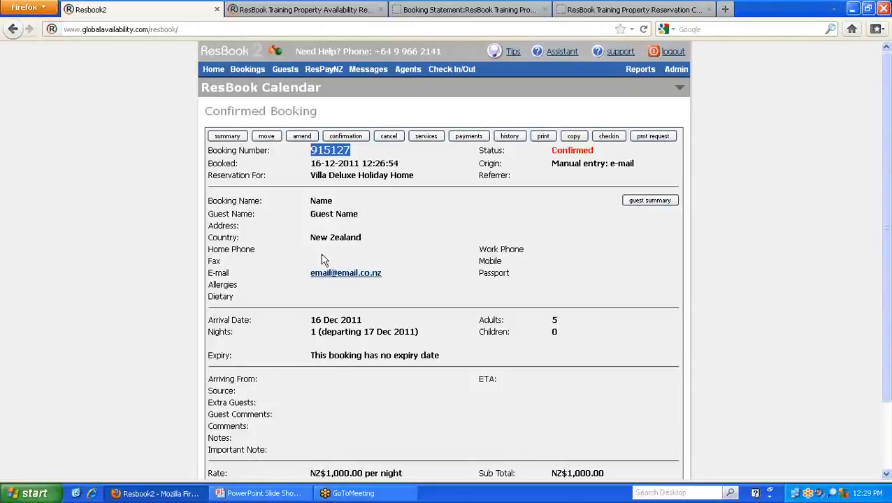
- Open the Check out demo booking from the guests ready to be checked out, and view its payments and detailed booking information
left_click(215, 71)
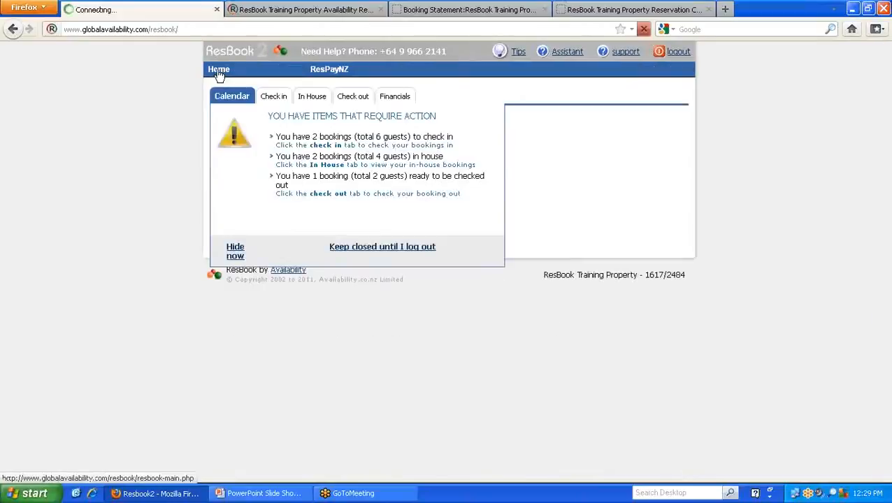
left_click(353, 98)
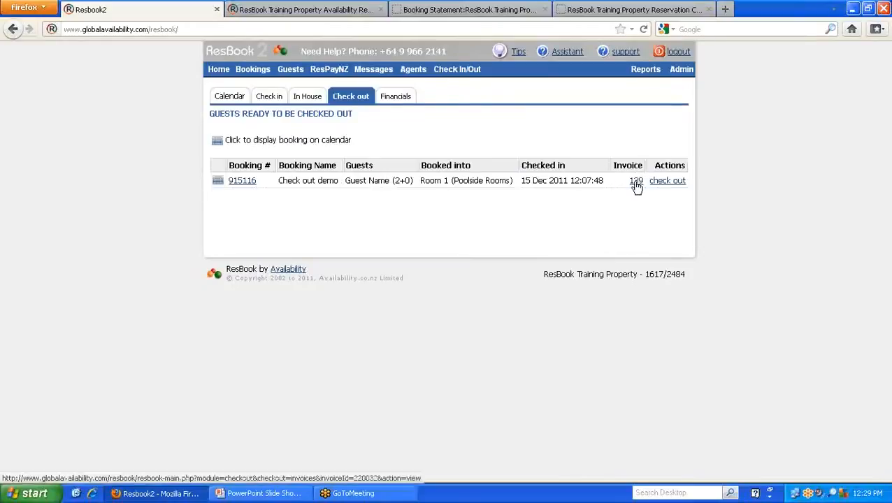
left_click(241, 182)
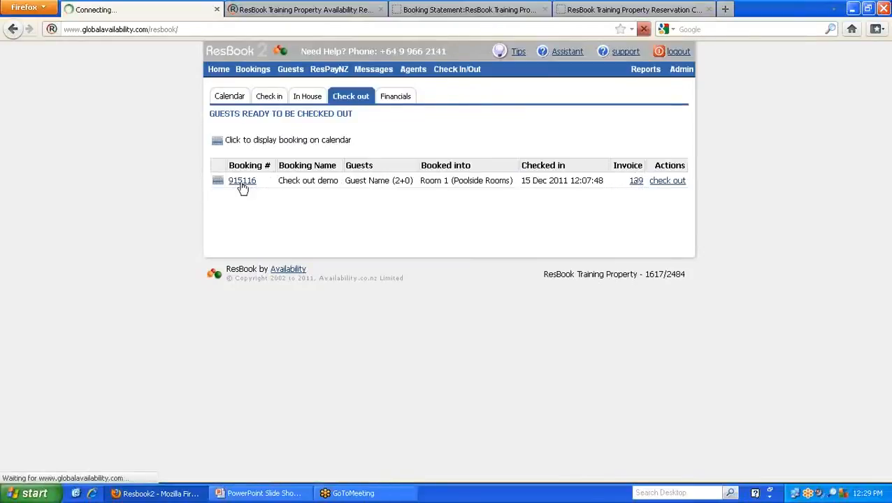
left_click(469, 137)
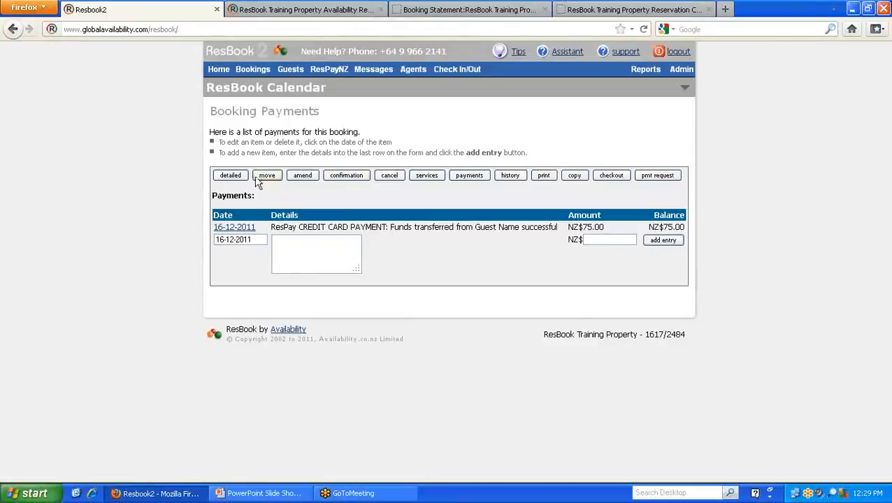
left_click(228, 176)
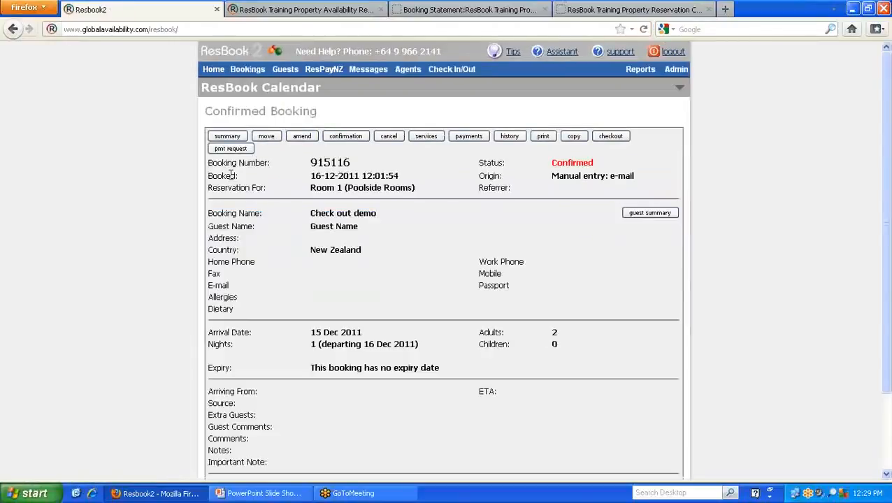
- Open the Check out demo booking's invoice from the check-out list and examine its charges, payments received and balance due
left_click(216, 71)
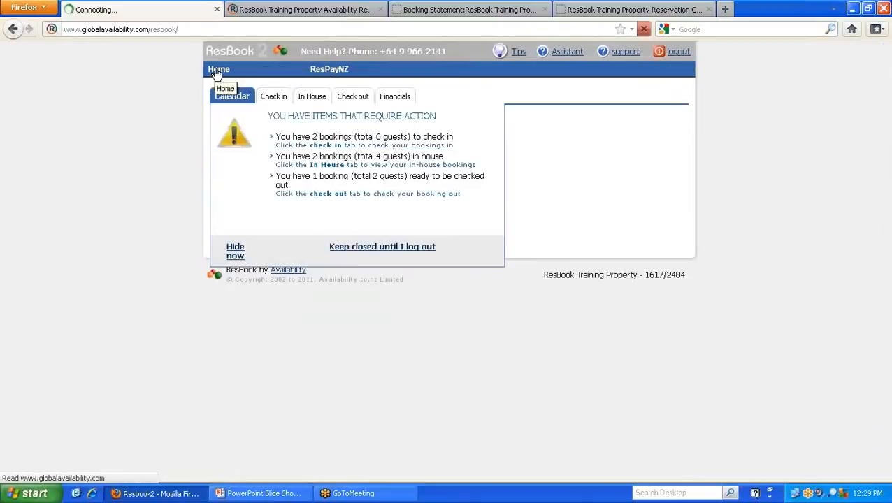
left_click(353, 98)
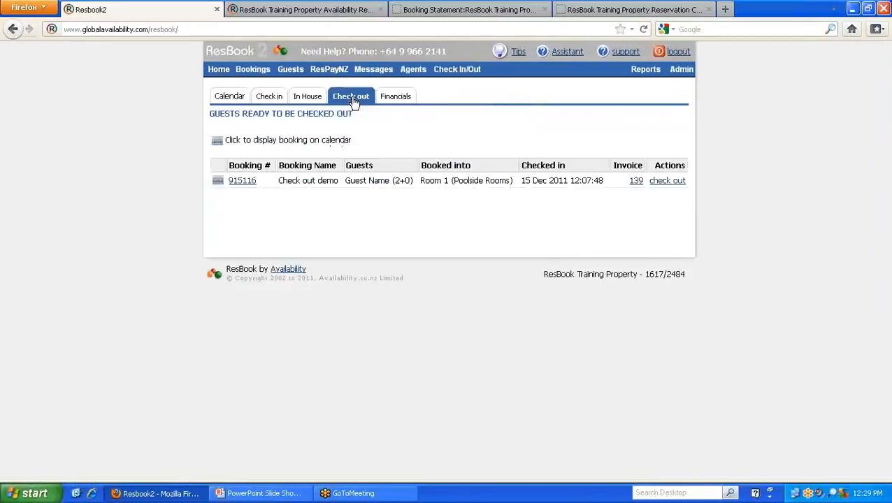
left_click(636, 181)
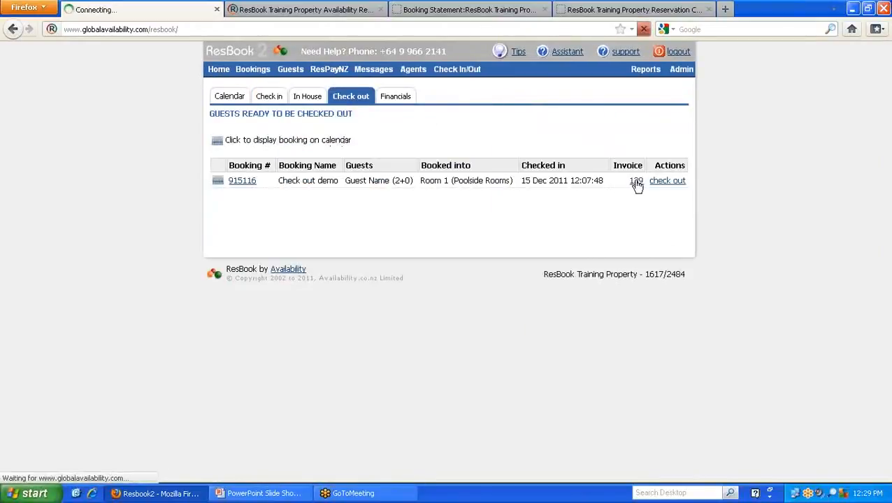
scroll(616, 204, "down", 7)
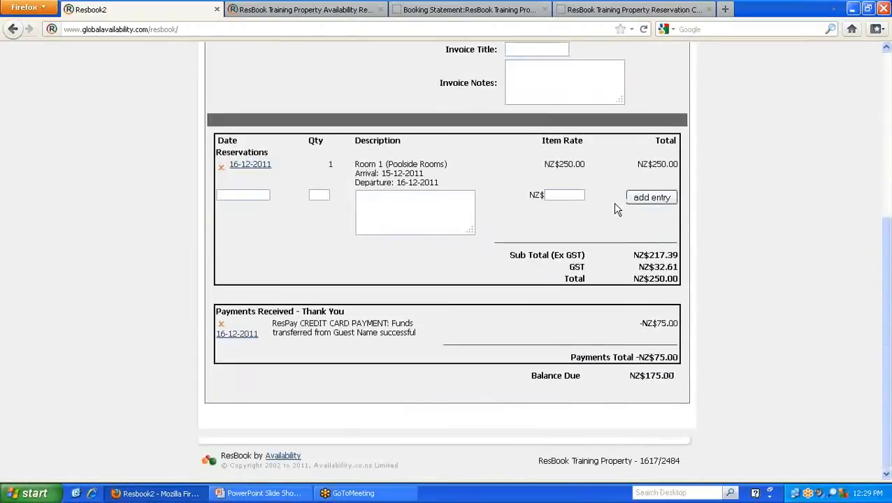
scroll(476, 279, "up", 4)
scroll(445, 288, "up", 3)
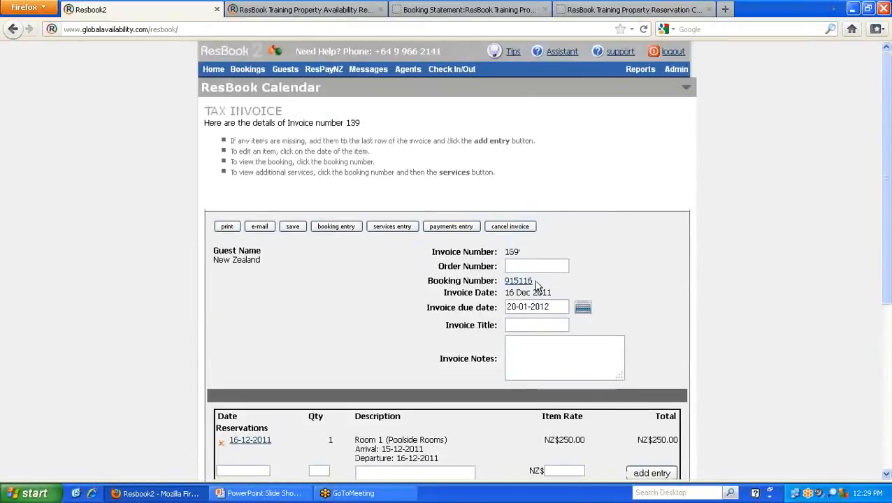
- Copy the booking number from the Check out demo invoice and load that booking in ResPayNZ
left_click_drag(538, 281, 506, 282)
right_click(511, 284)
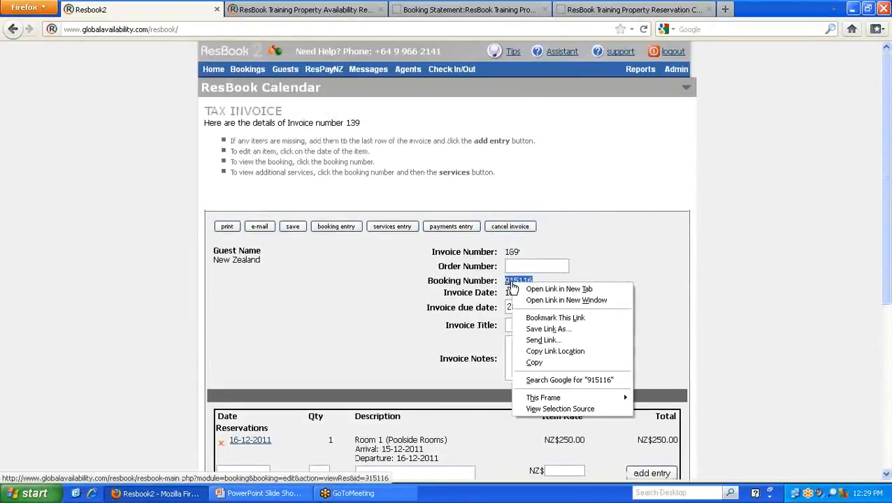
left_click(541, 366)
left_click(323, 69)
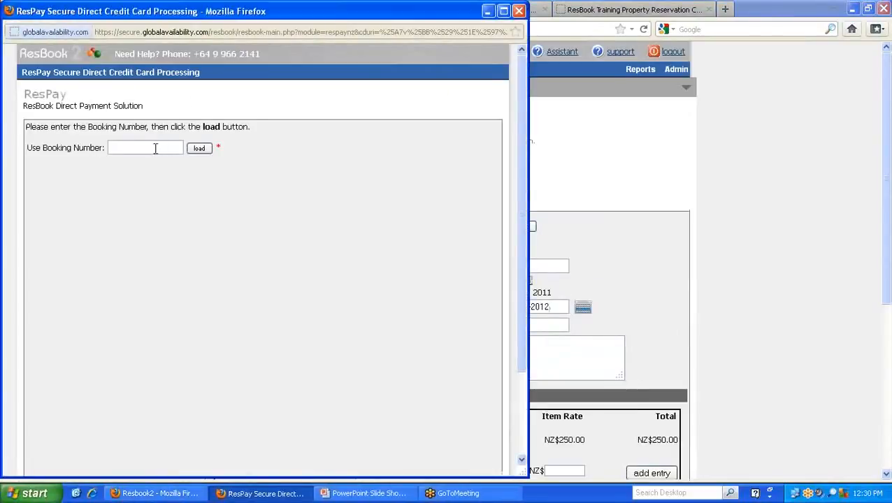
right_click(155, 149)
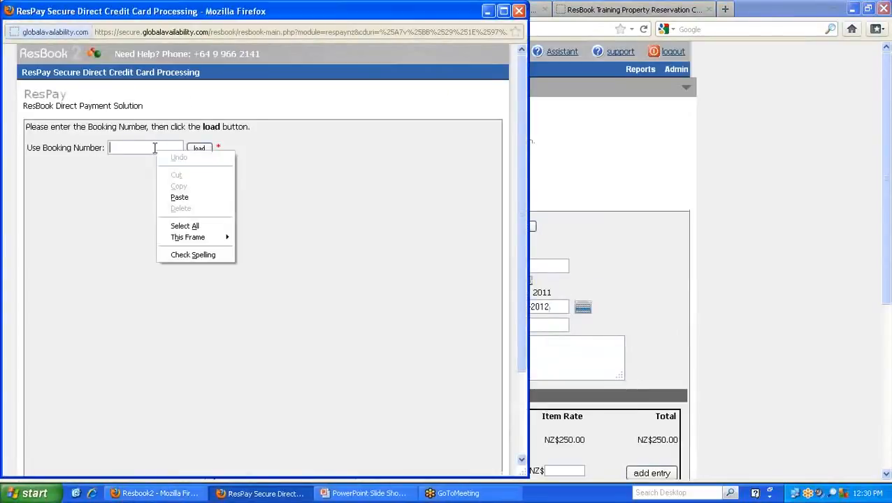
left_click(174, 197)
left_click(198, 149)
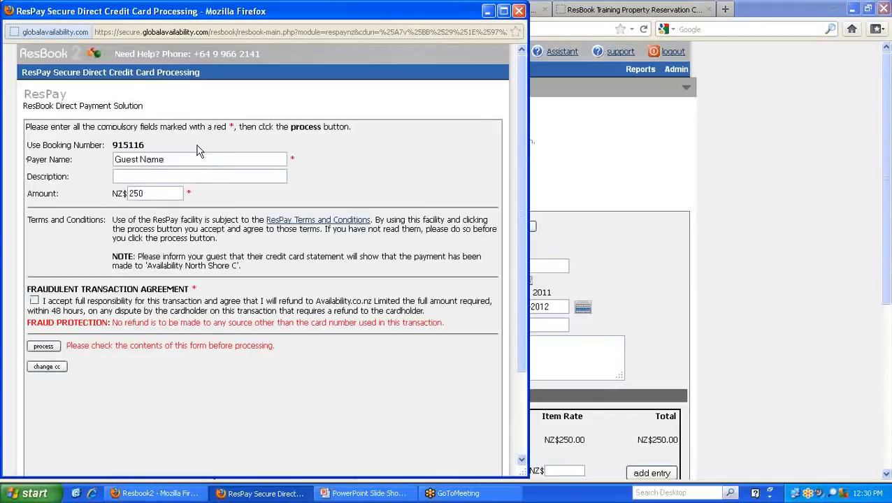
- Charge the NZ$175 balance to the guest's card with the fraudulent transaction agreement accepted, and close the payment window once processed
left_click_drag(166, 190, 110, 198)
type("175")
left_click(49, 345)
left_click(339, 225)
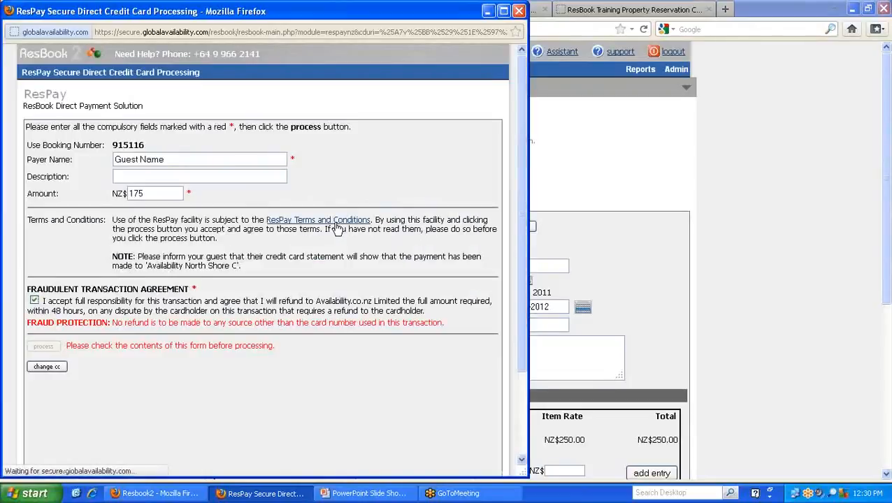
left_click(519, 10)
- View the Check out demo booking's payments, then open its checkout invoice and examine the payments received and balance due
left_click(521, 283)
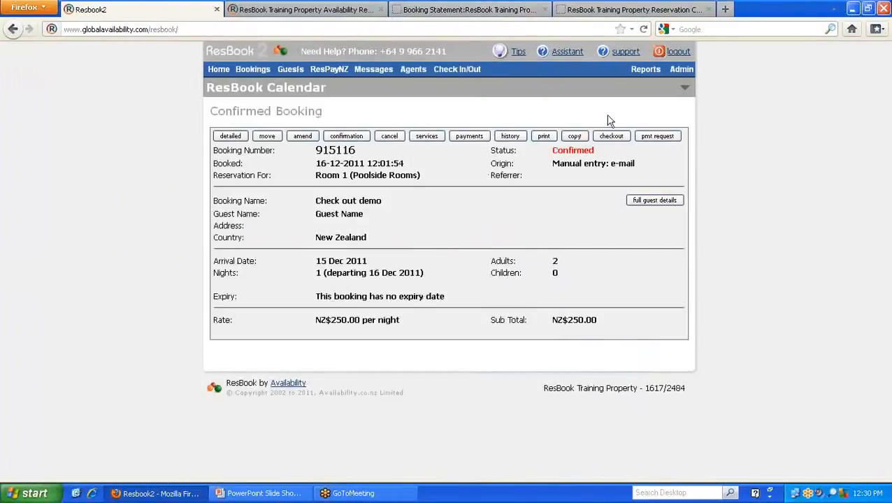
left_click(469, 136)
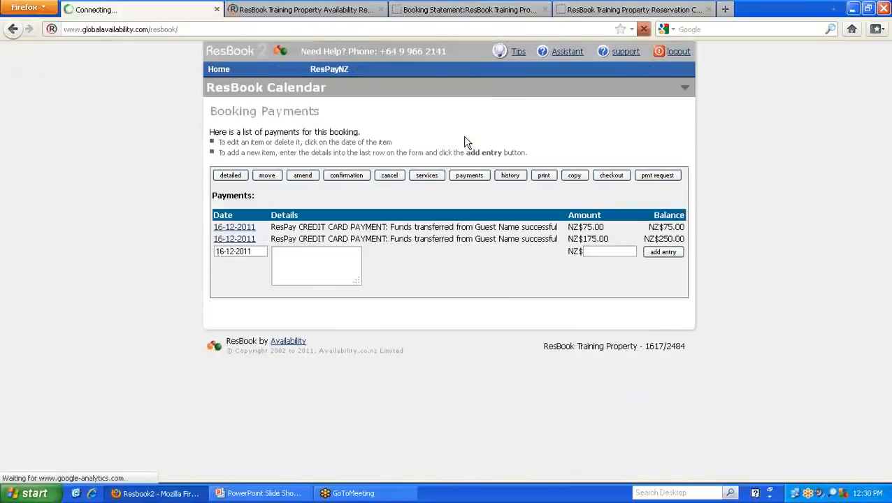
left_click(617, 177)
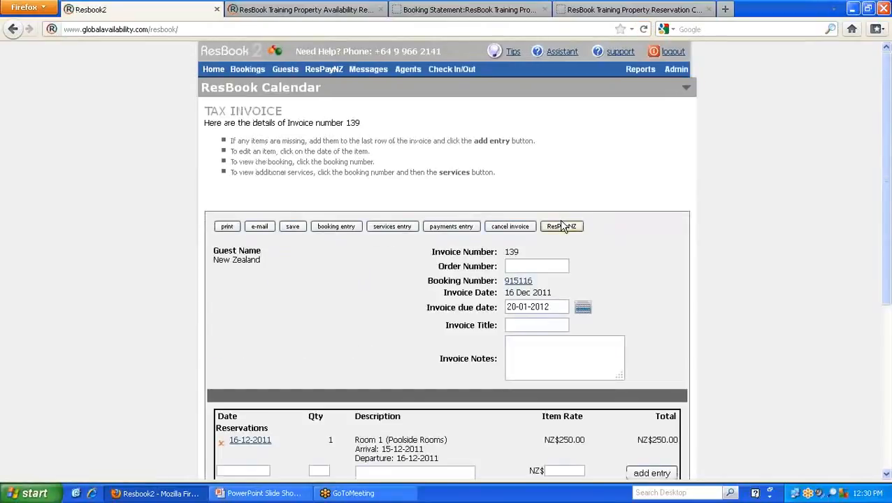
scroll(446, 232, "down", 5)
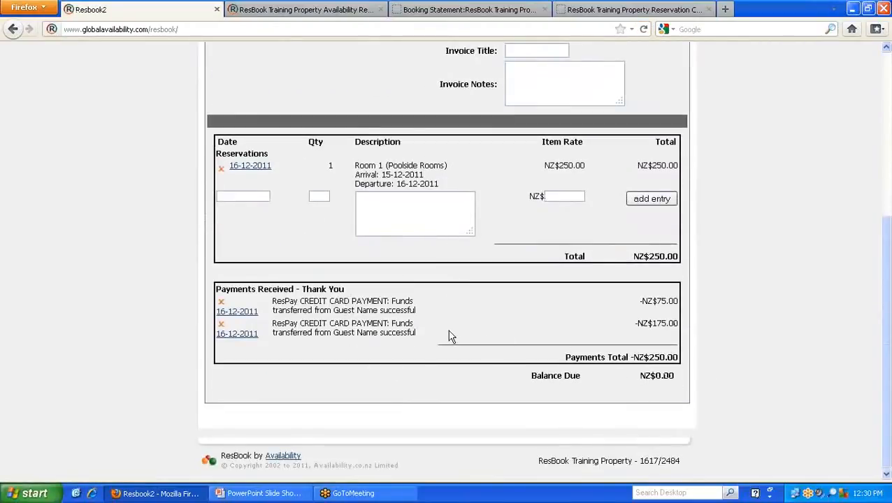
scroll(366, 306, "up", 2)
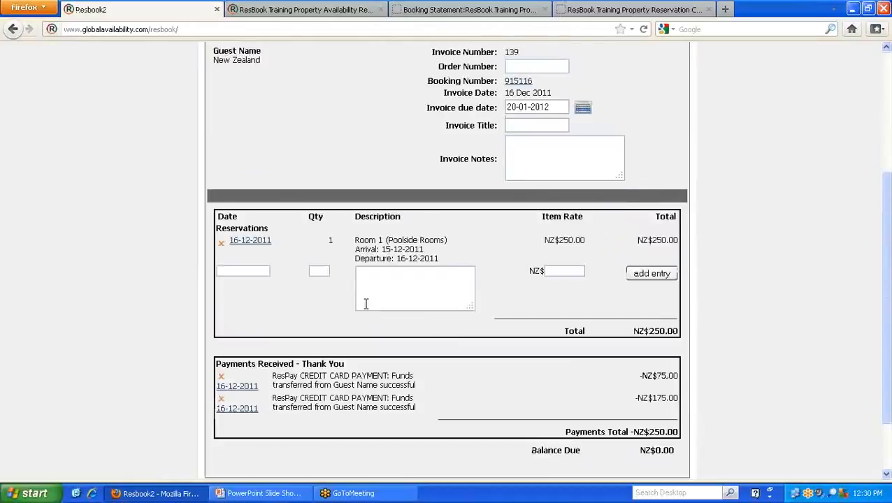